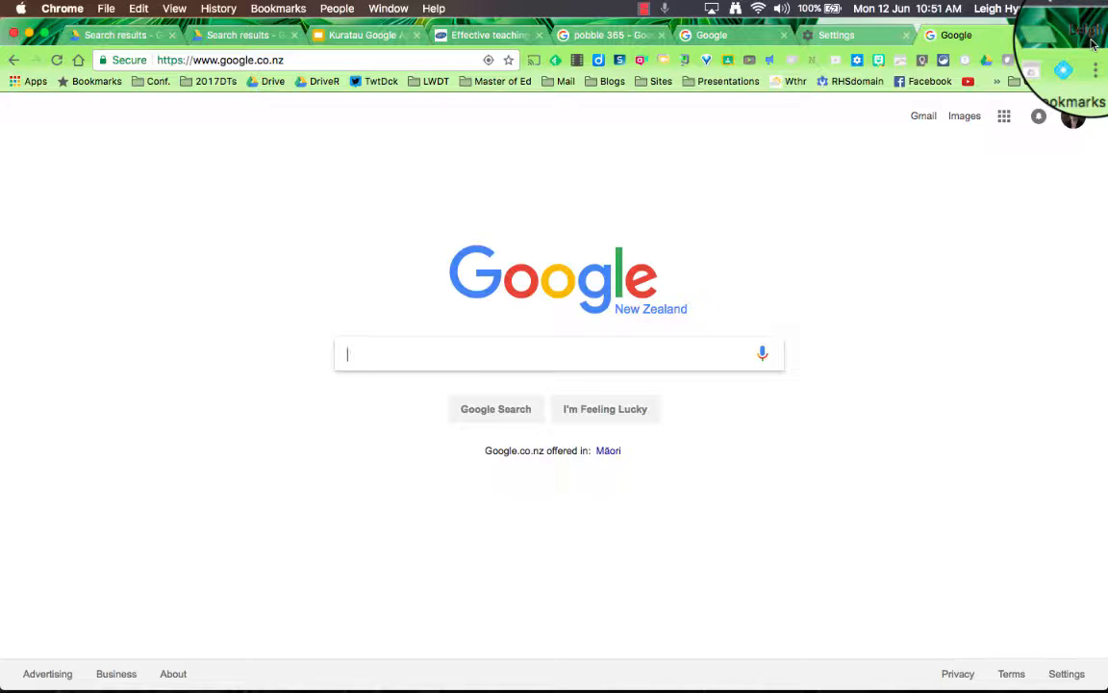
# - View the profile switcher, the browser settings and the main browser options, and return to the home page
pyautogui.click(1091, 38)
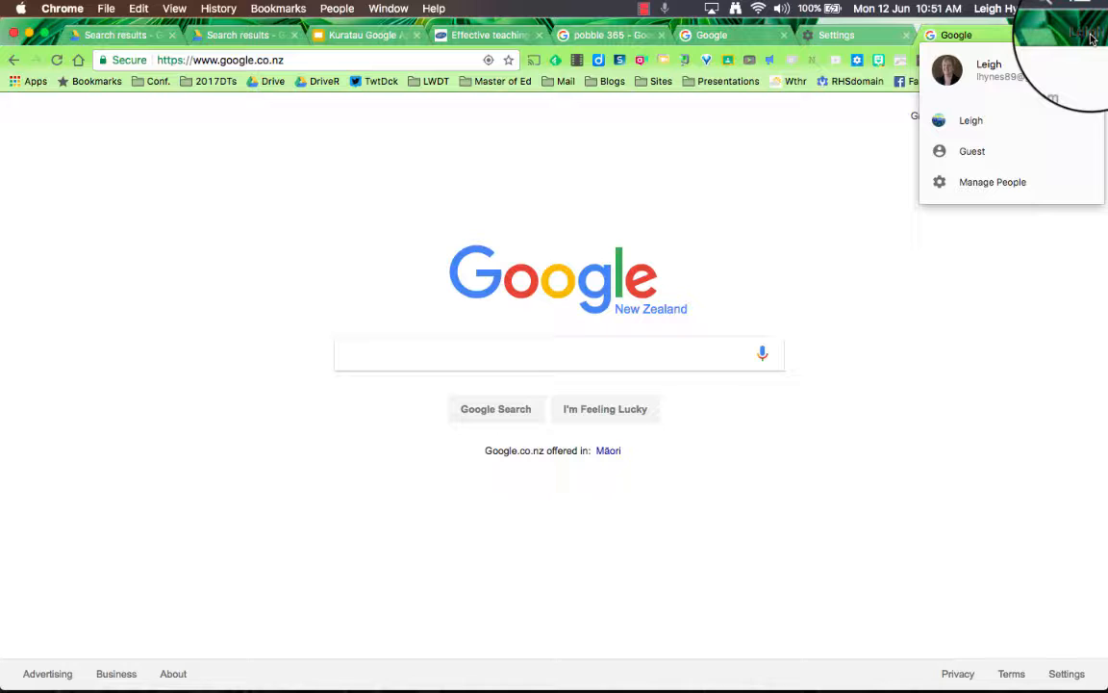
pyautogui.click(992, 182)
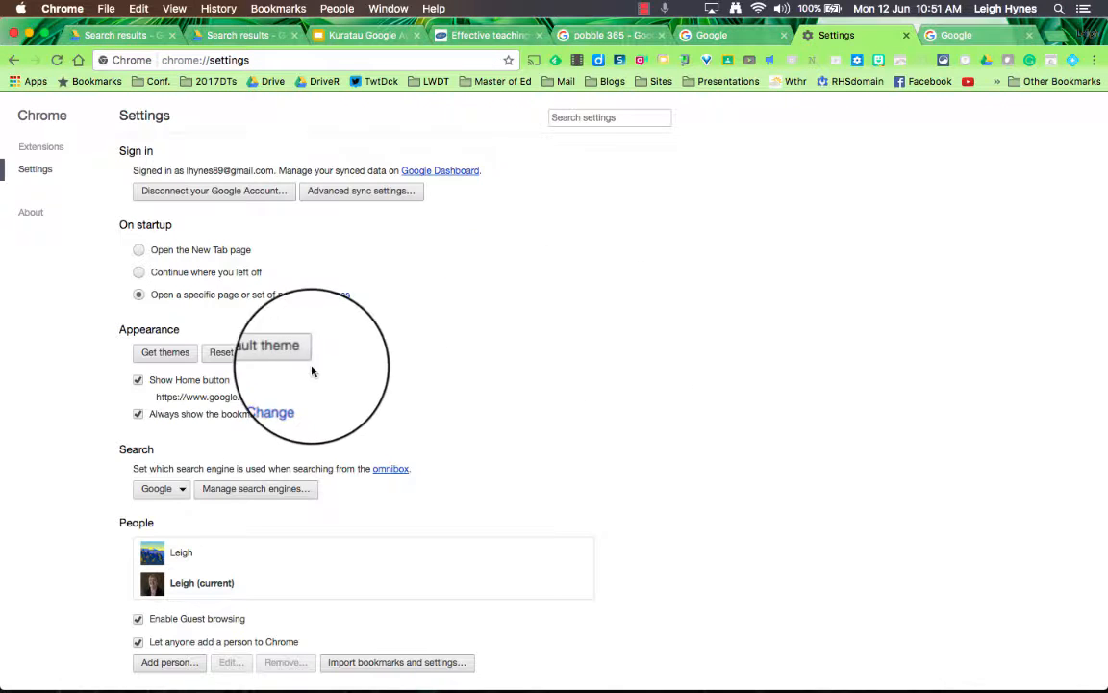
pyautogui.click(1093, 61)
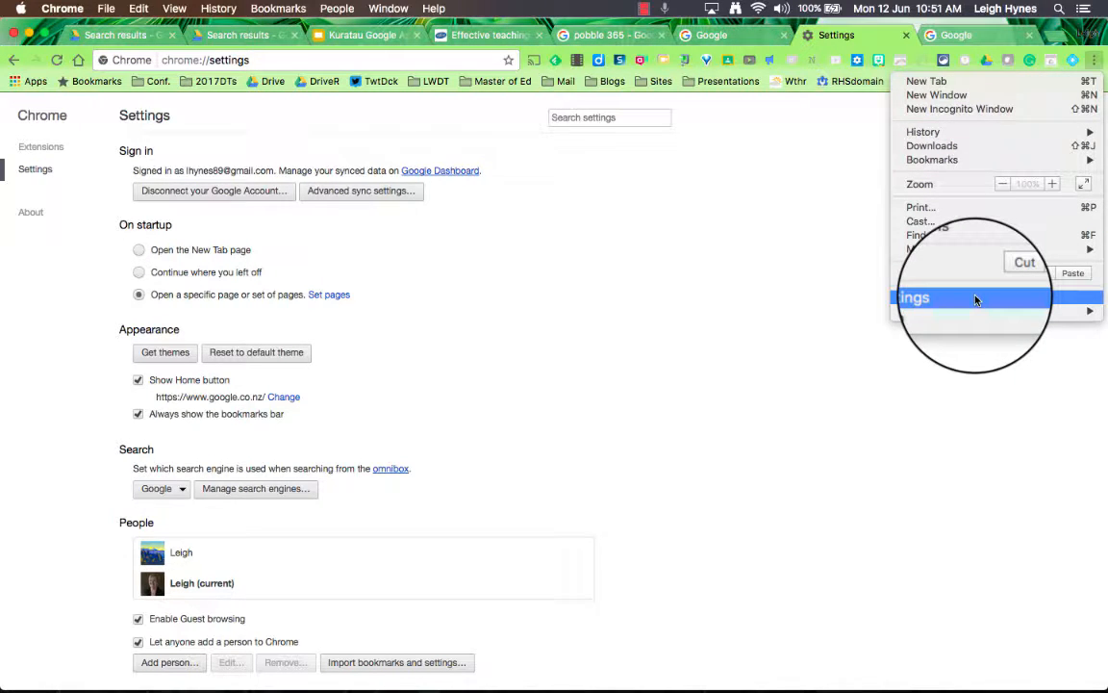
pyautogui.click(680, 374)
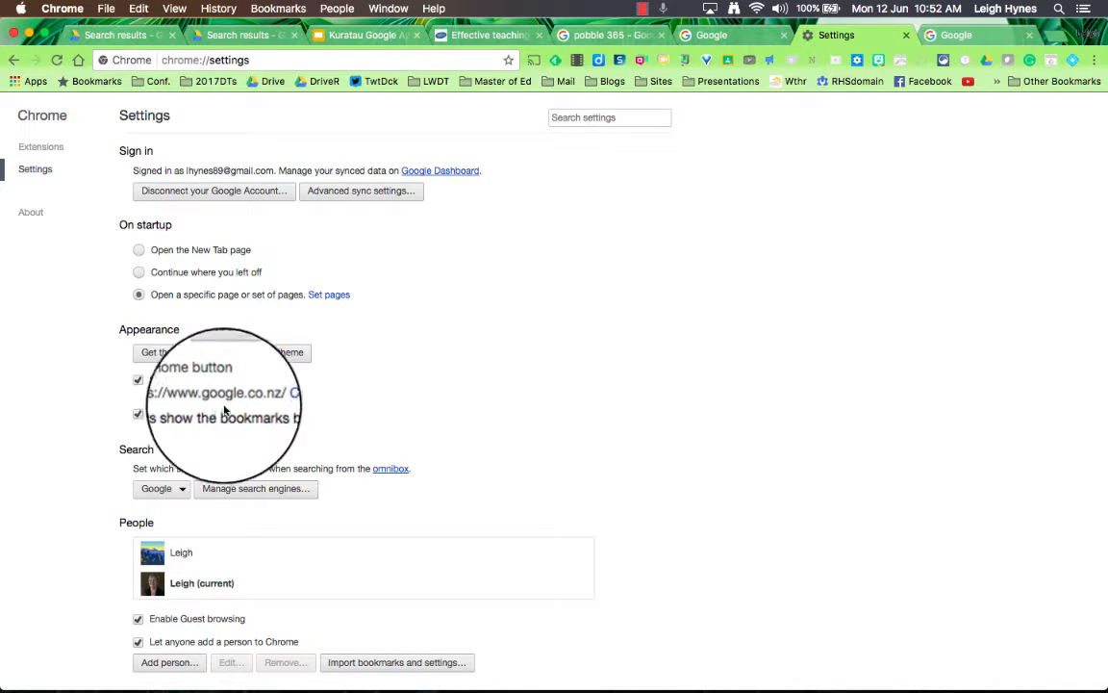
pyautogui.click(78, 59)
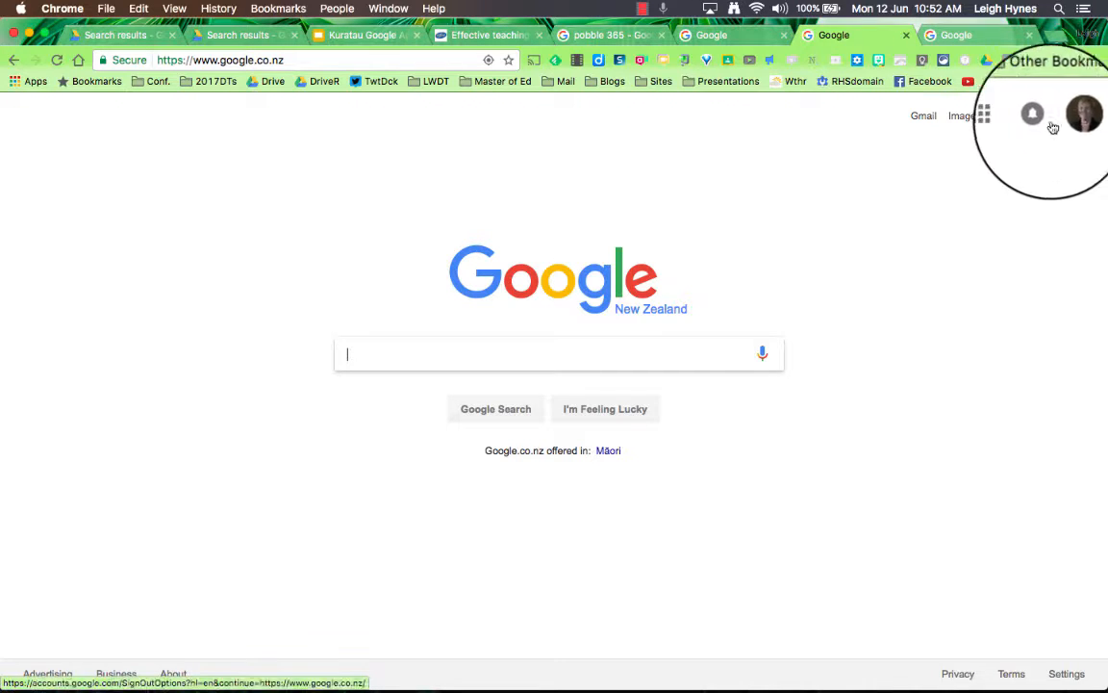
# - Open the browser settings and turn the option to always show the bookmarks bar off and back on
pyautogui.click(1094, 61)
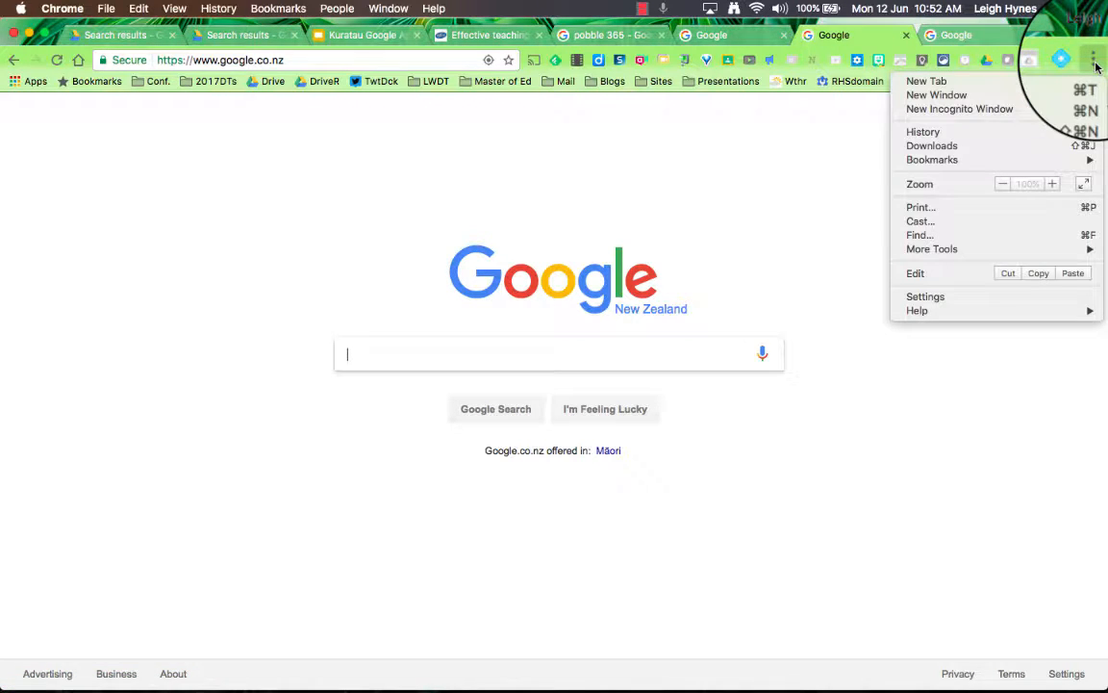
pyautogui.click(981, 299)
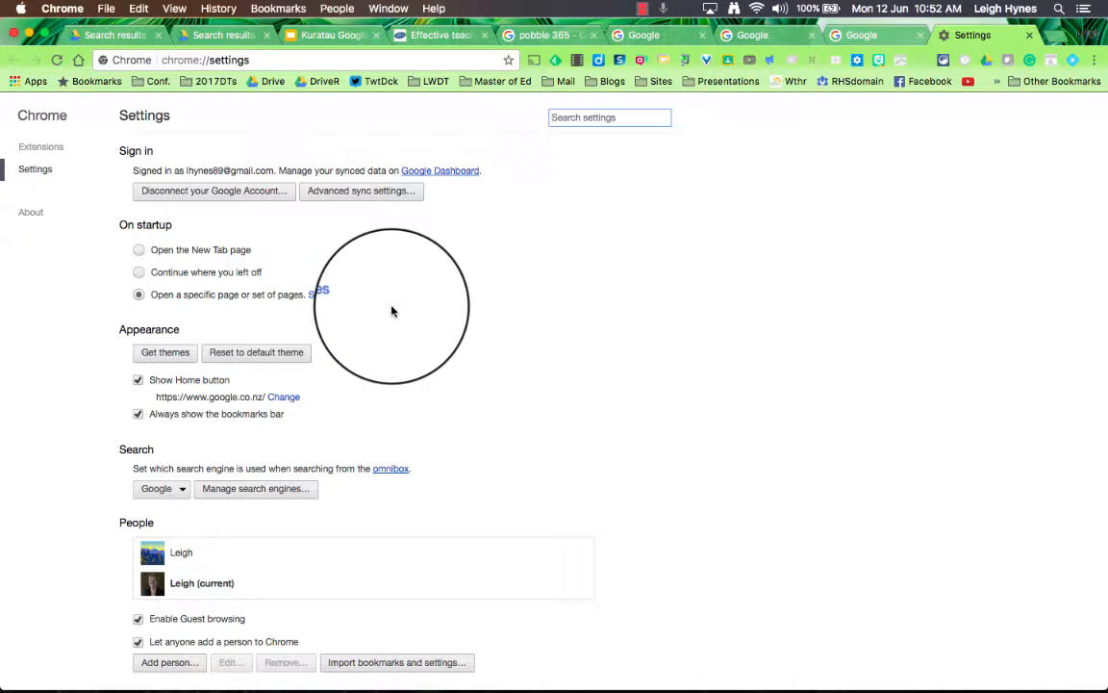
pyautogui.click(139, 416)
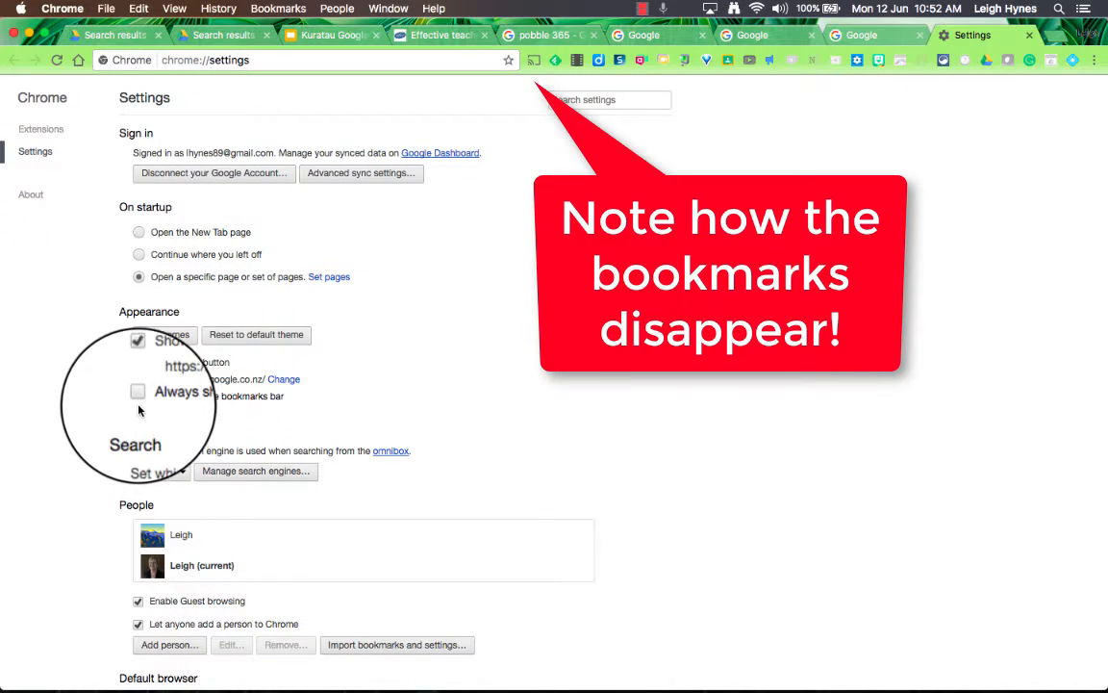
pyautogui.click(139, 410)
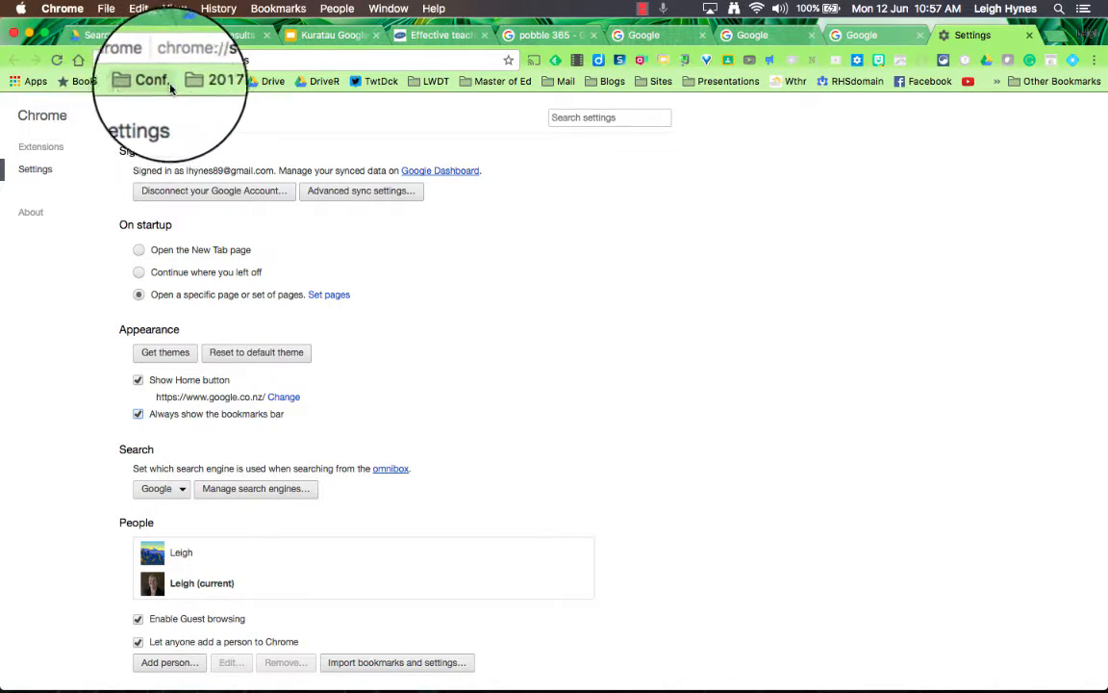
# - Look inside the 2017DTs bookmark folder and open the Drive bookmark from the bookmarks bar
pyautogui.click(231, 86)
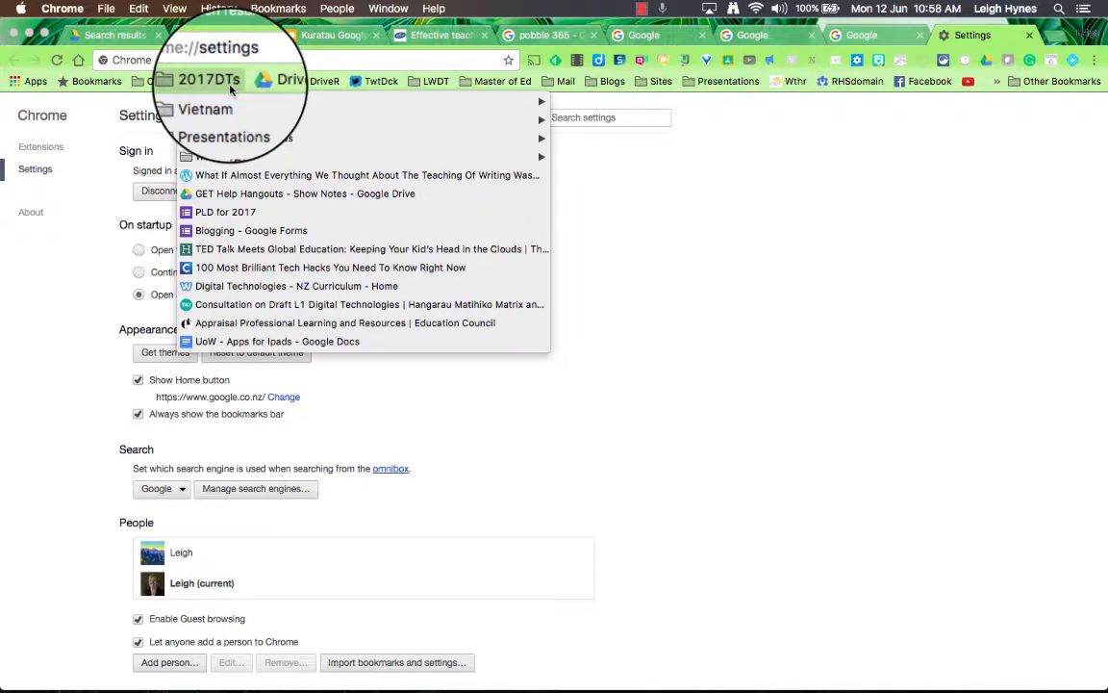
pyautogui.click(216, 85)
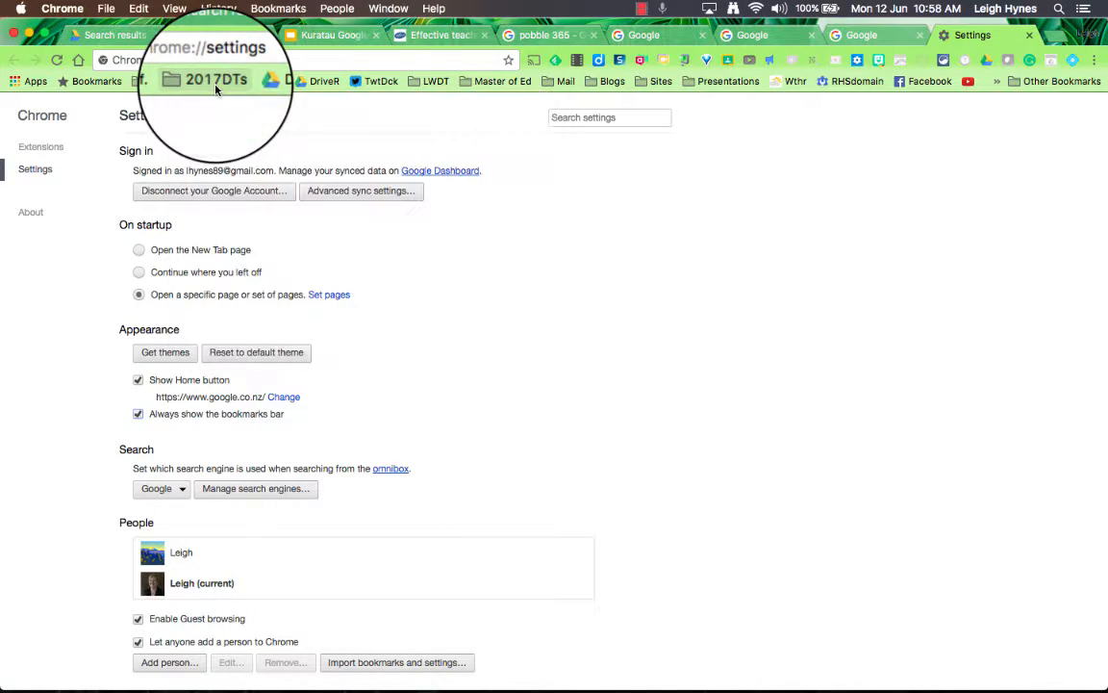
pyautogui.click(271, 83)
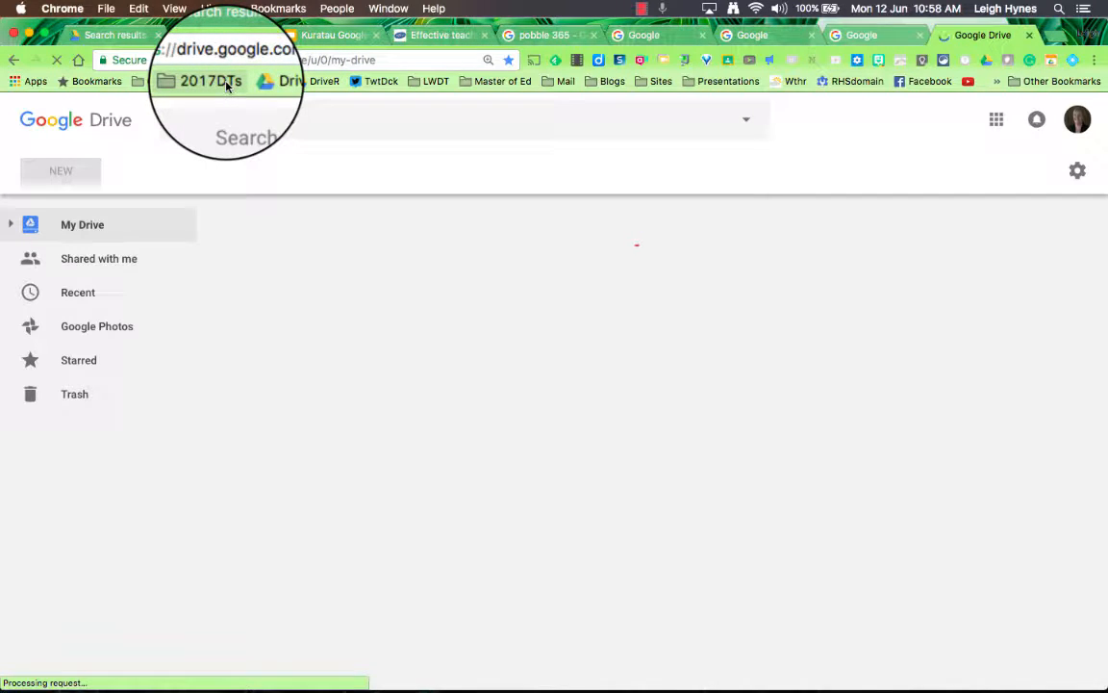
pyautogui.click(228, 86)
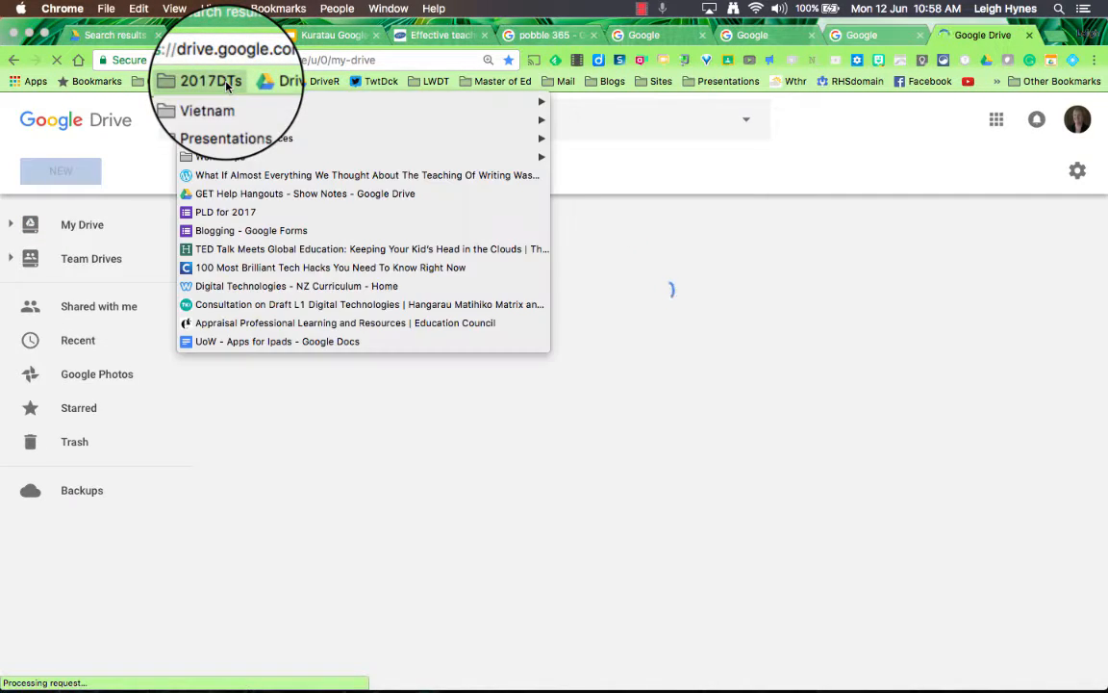
pyautogui.click(259, 79)
# - Examine the contents of the Mail folder, the overflow bookmarks and the Other Bookmarks folder on the bookmarks bar
pyautogui.click(513, 82)
pyautogui.moveTo(566, 81)
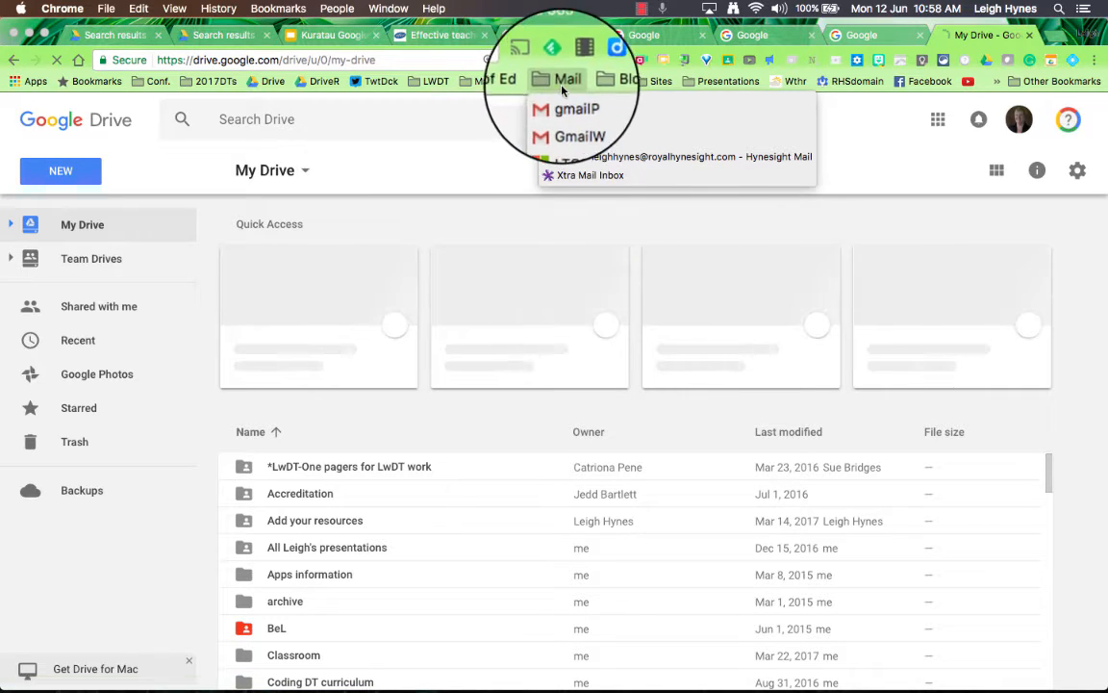
pyautogui.moveTo(692, 84)
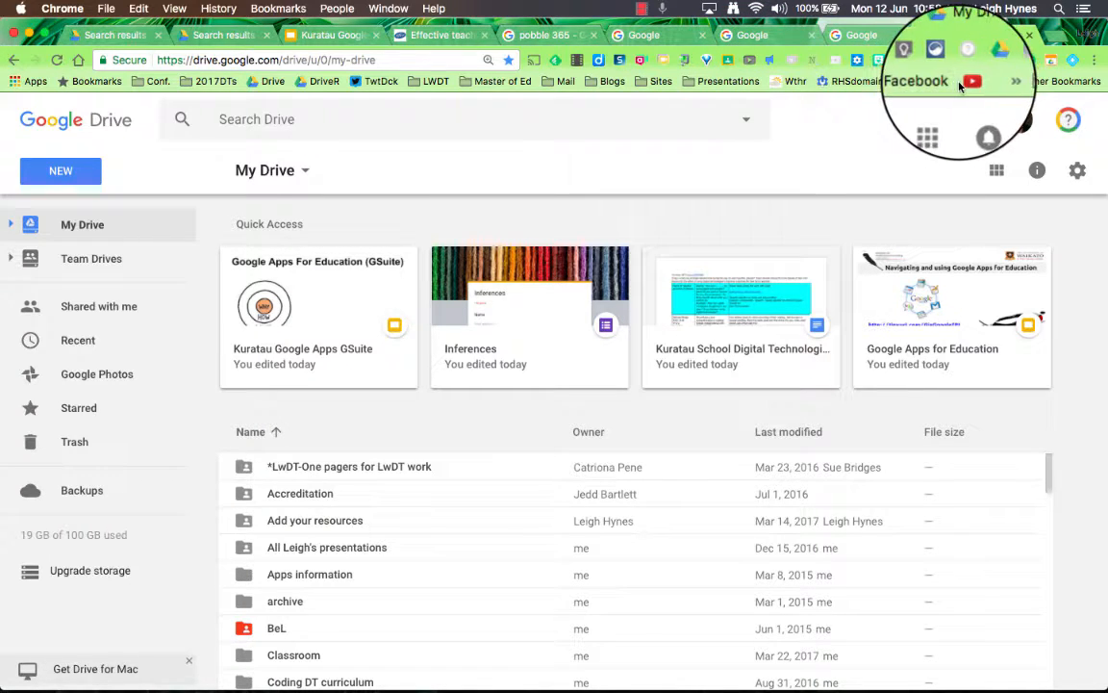
pyautogui.click(998, 83)
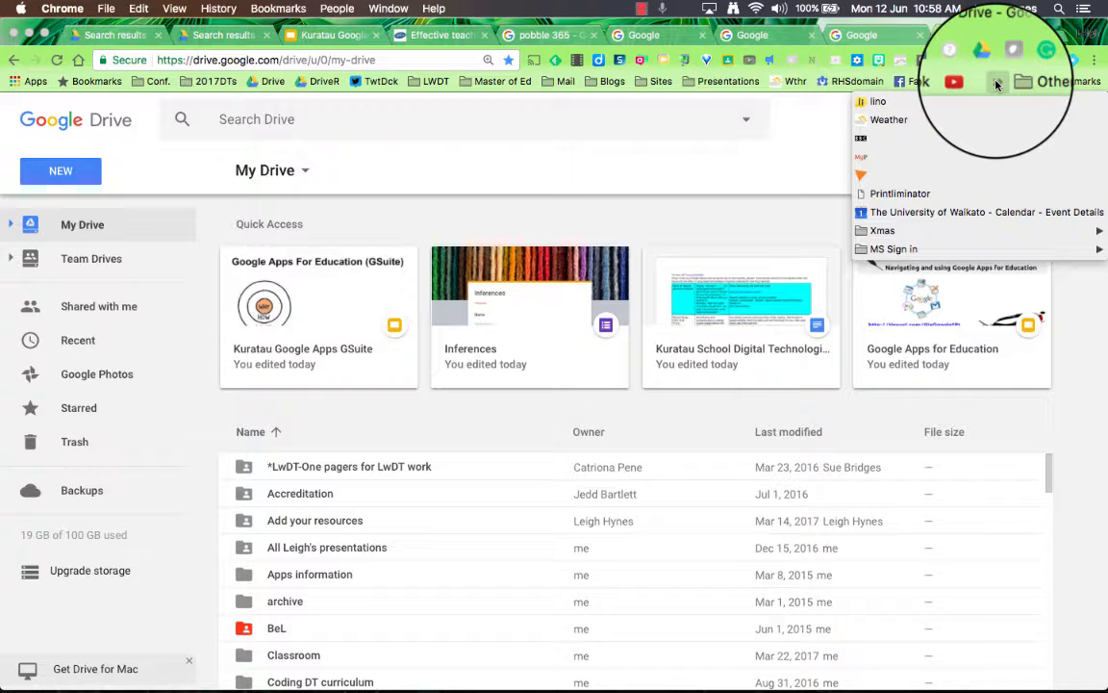
pyautogui.moveTo(1039, 81)
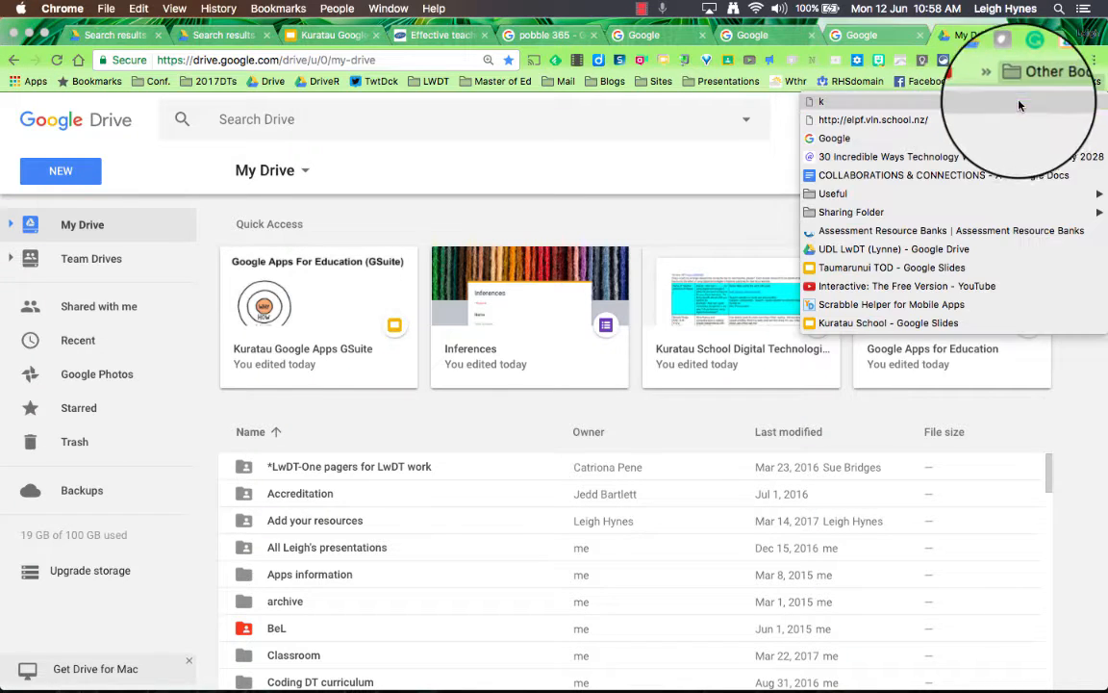
# - Open the Bookmark Manager
pyautogui.click(1095, 60)
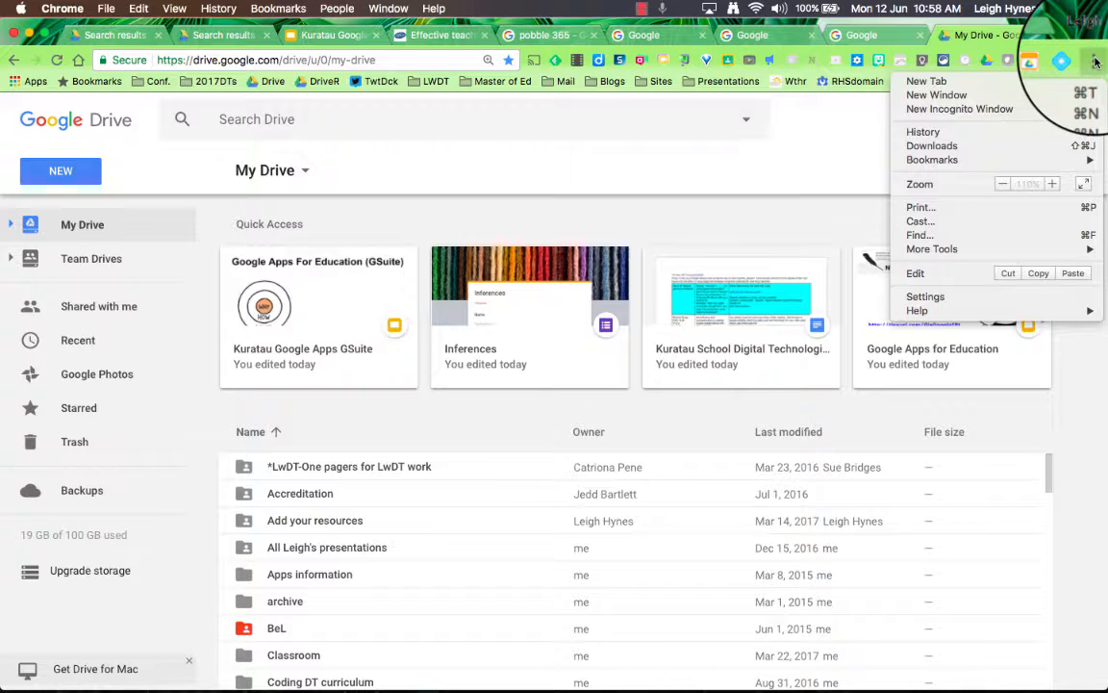
pyautogui.moveTo(989, 160)
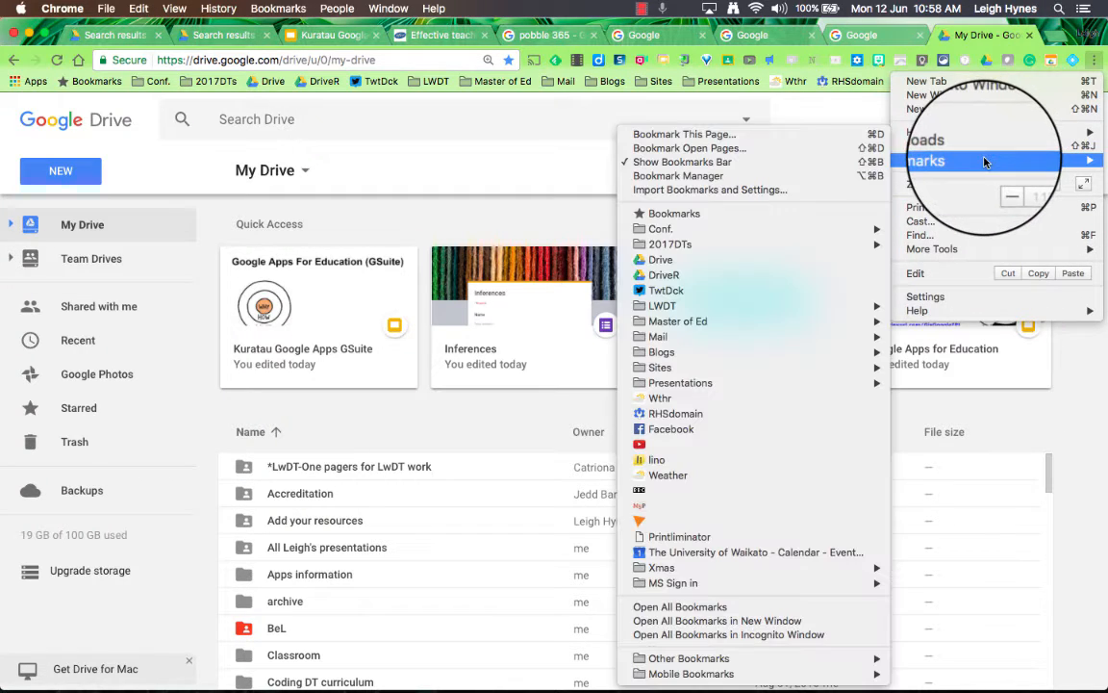
pyautogui.click(814, 177)
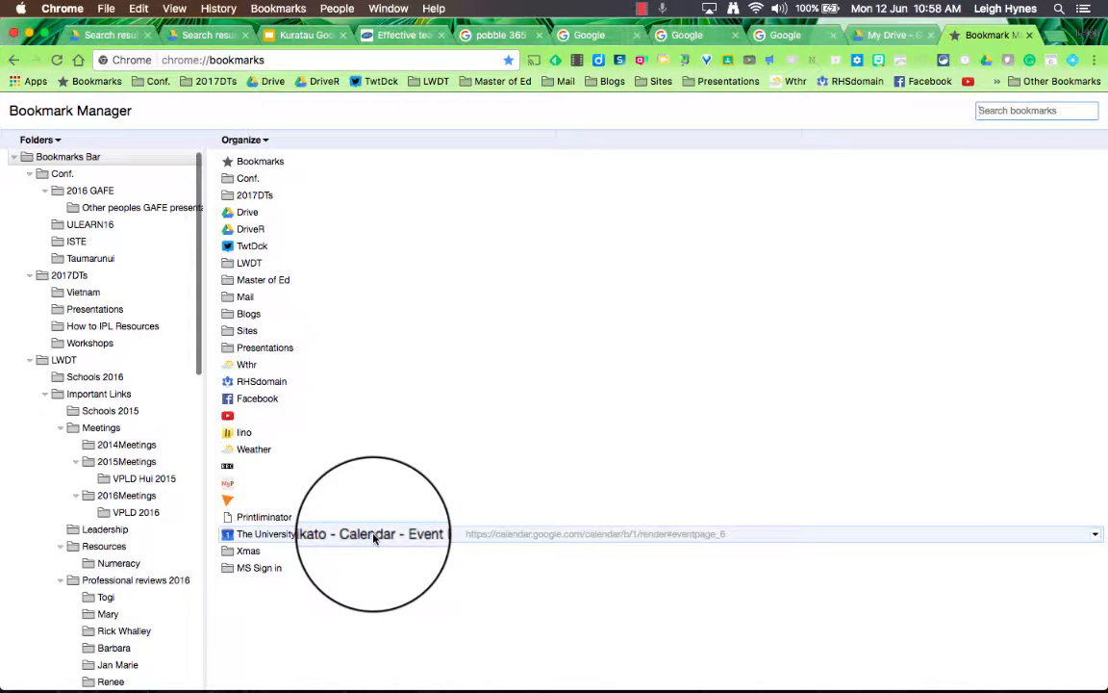
# - Move the University of Waikato calendar bookmark into the 2017DTs folder and open that folder
pyautogui.moveTo(373, 537); pyautogui.dragTo(330, 202)
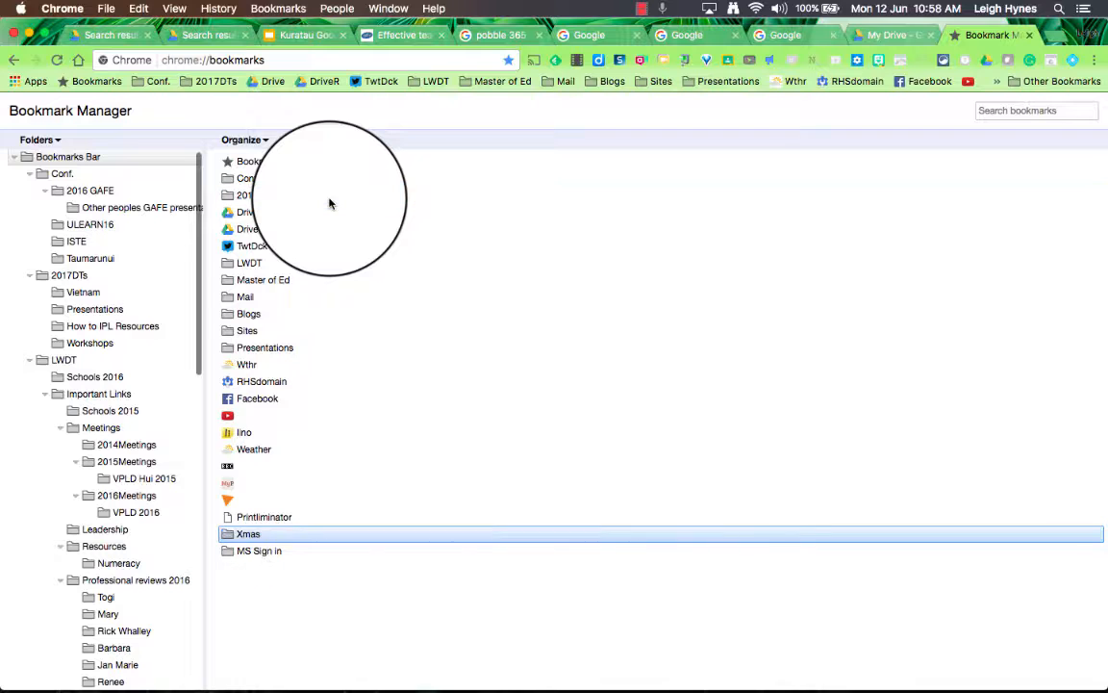
pyautogui.click(330, 202)
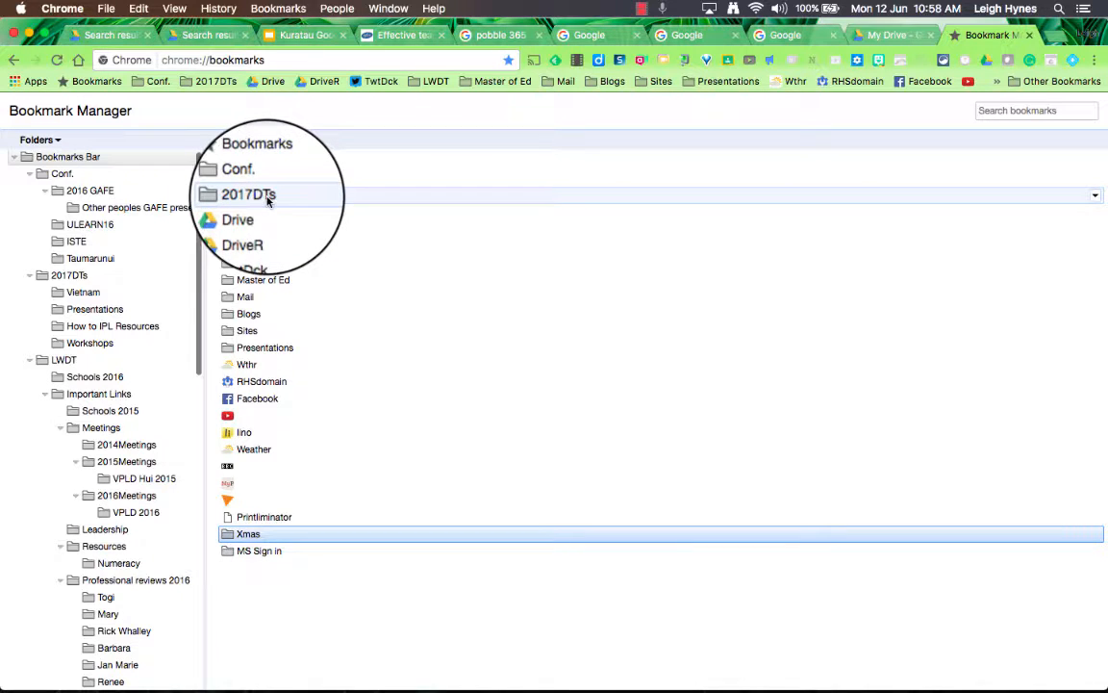
pyautogui.doubleClick(269, 199)
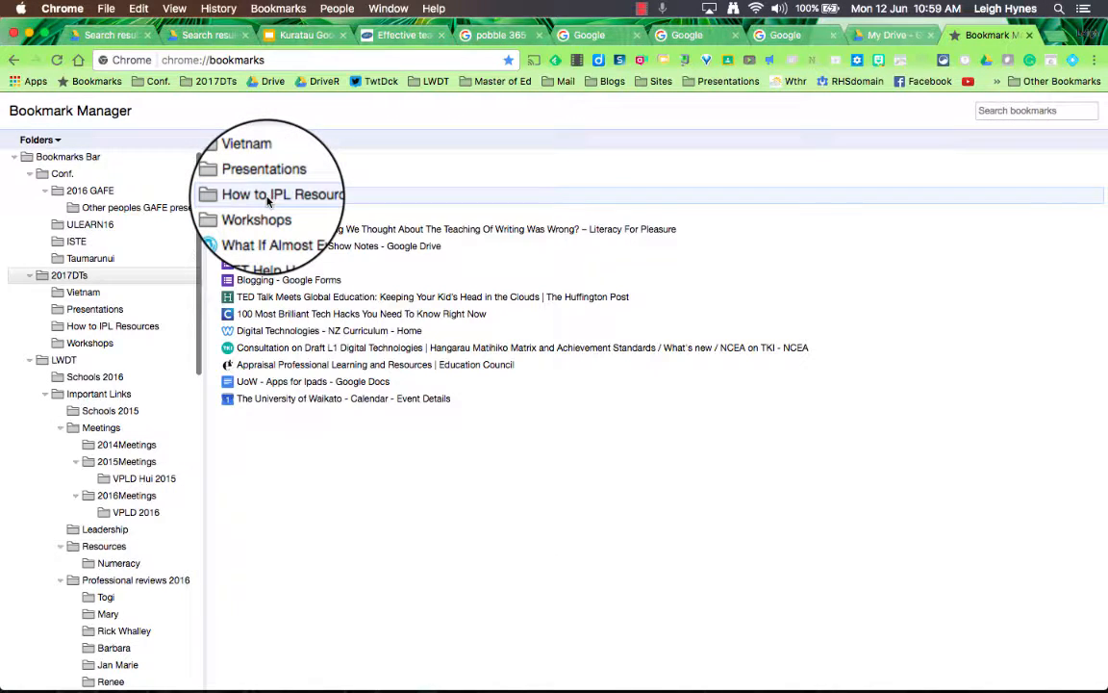
# - Reorder the University of Waikato calendar bookmark to sit just below the Workshops folder, and move it back to the Bookmarks Bar folder
pyautogui.click(300, 402)
pyautogui.moveTo(301, 402); pyautogui.dragTo(301, 230)
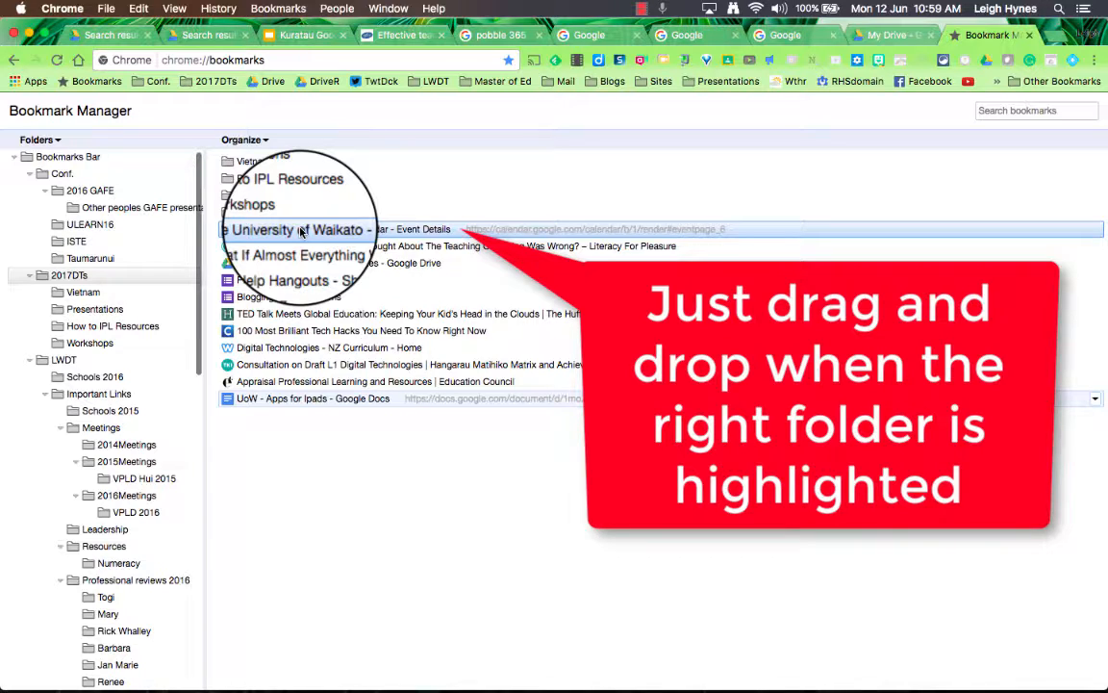
pyautogui.moveTo(301, 231); pyautogui.dragTo(107, 172)
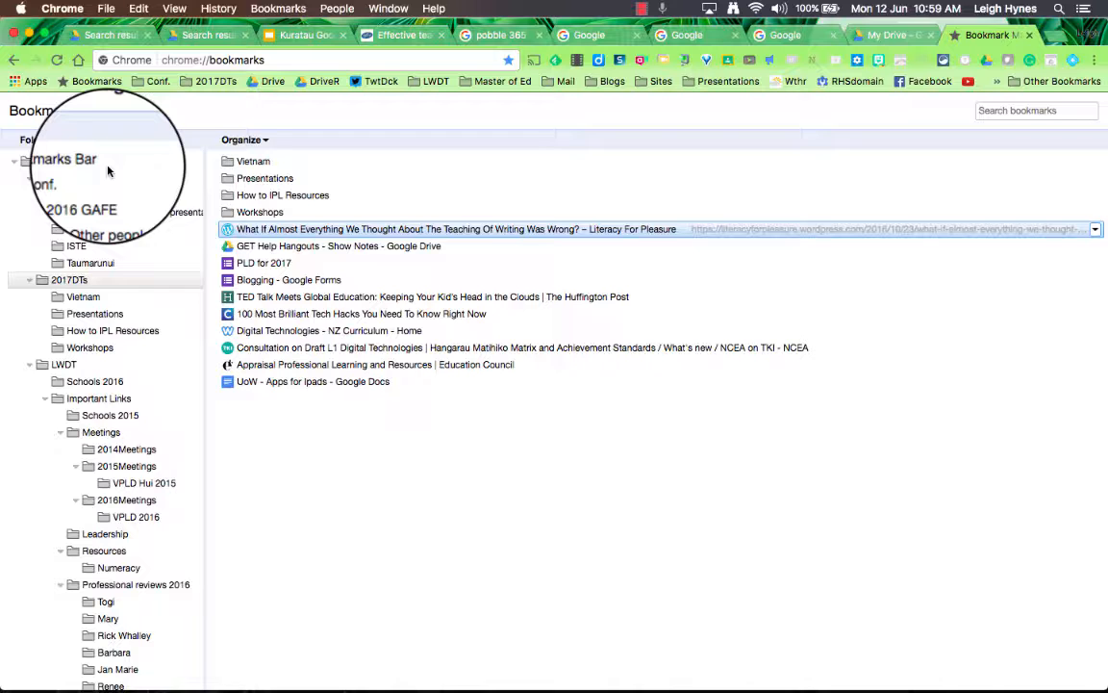
# - Create a new folder named "Odds and ends" in the Bookmarks Bar folder
pyautogui.click(57, 165)
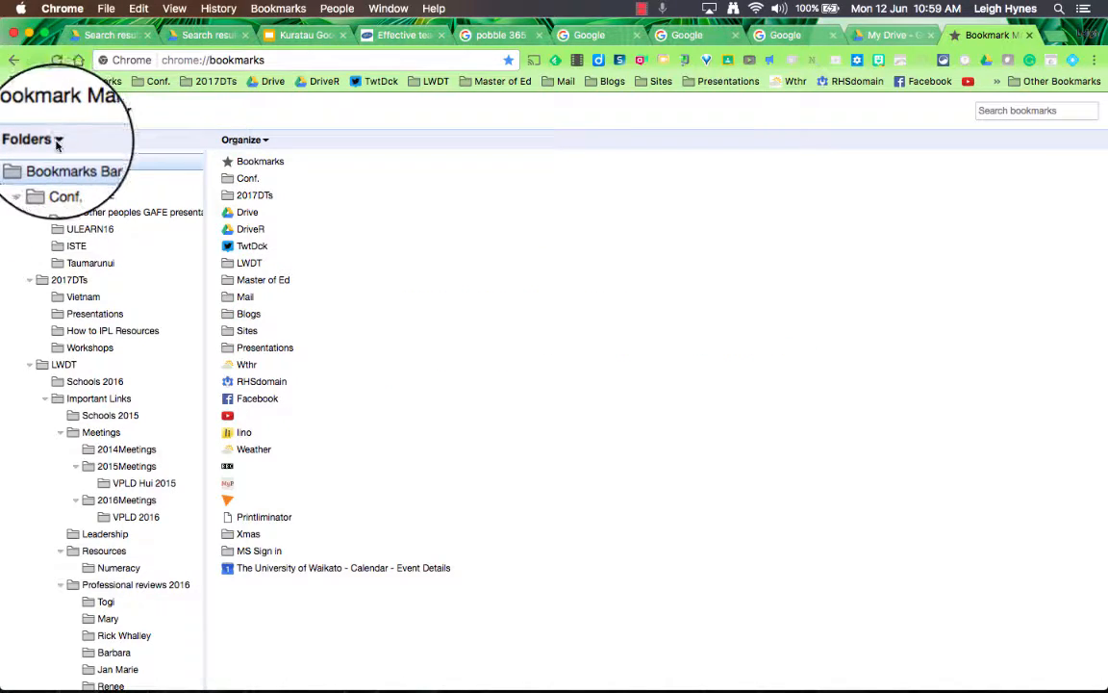
pyautogui.click(57, 140)
pyautogui.click(64, 162)
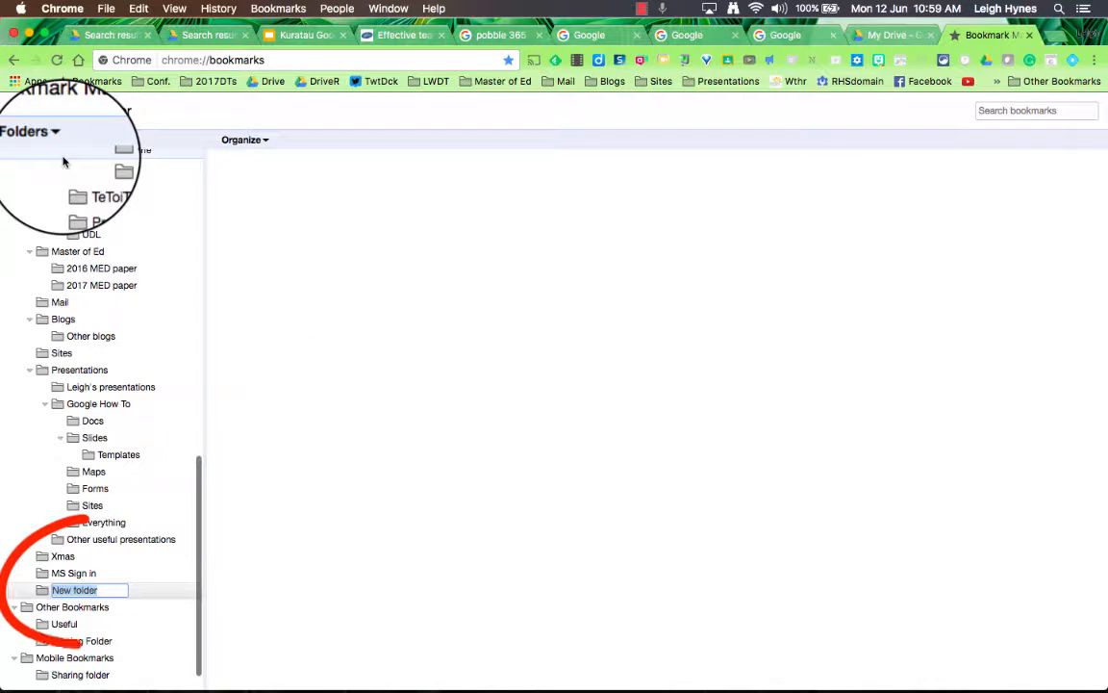
pyautogui.write('Odd')
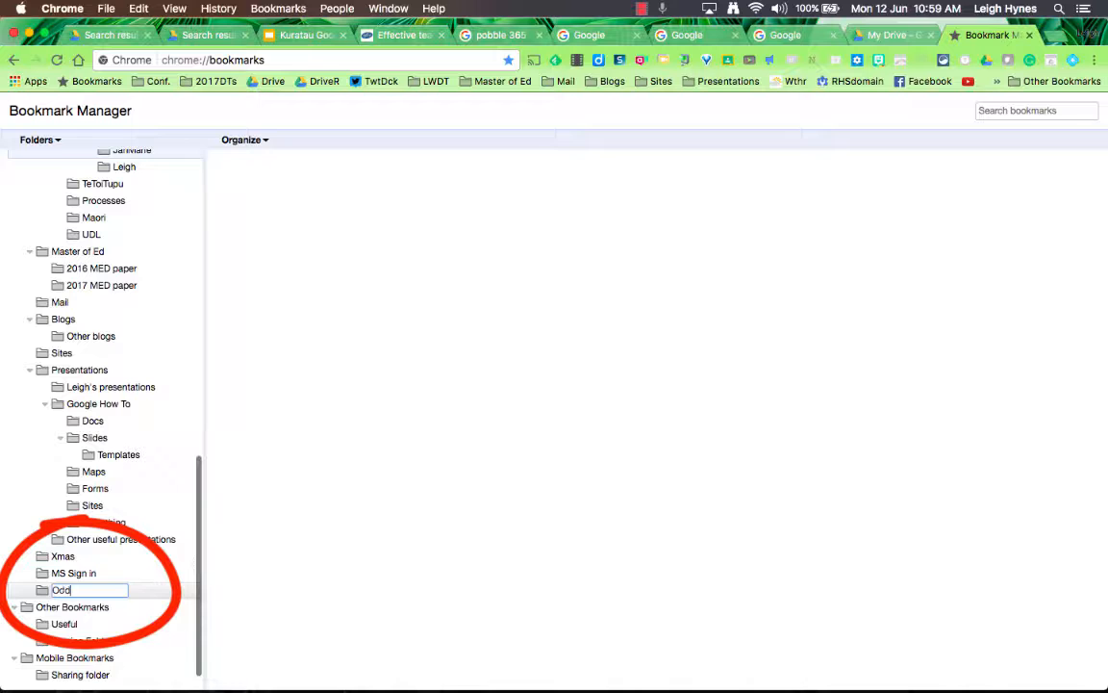
pyautogui.write('s and ends')
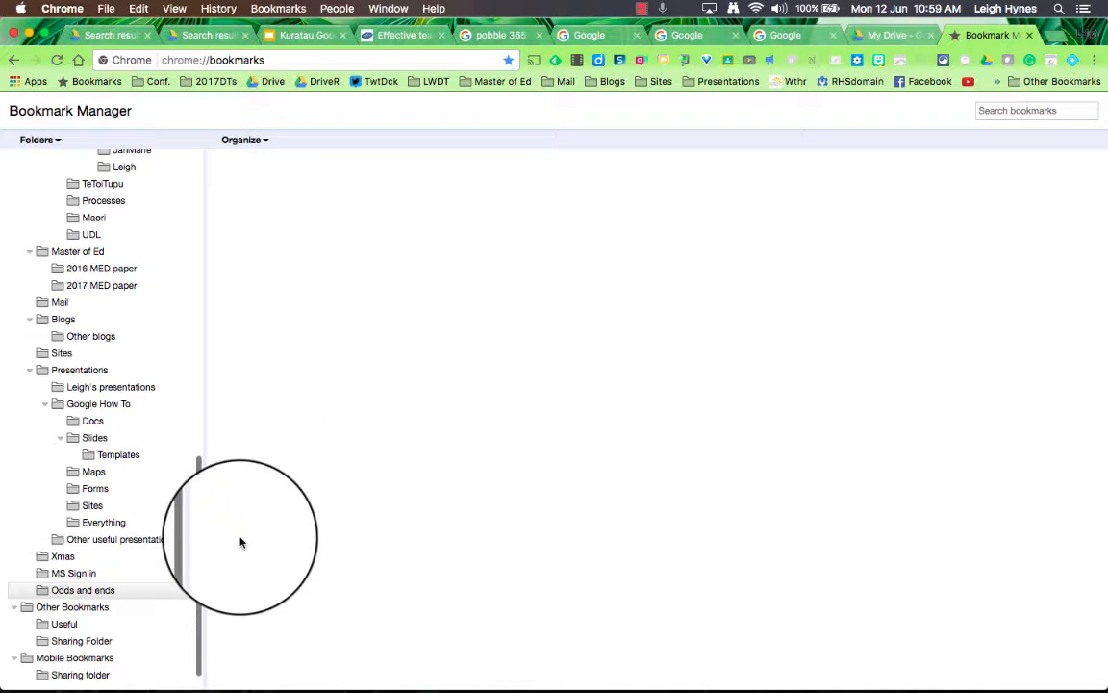
# - Move the unnamed mylotto bookmark from the Bookmarks Bar into the Odds and ends folder and check that folder among the overflow bookmarks
pyautogui.scroll(10, 89, 228)
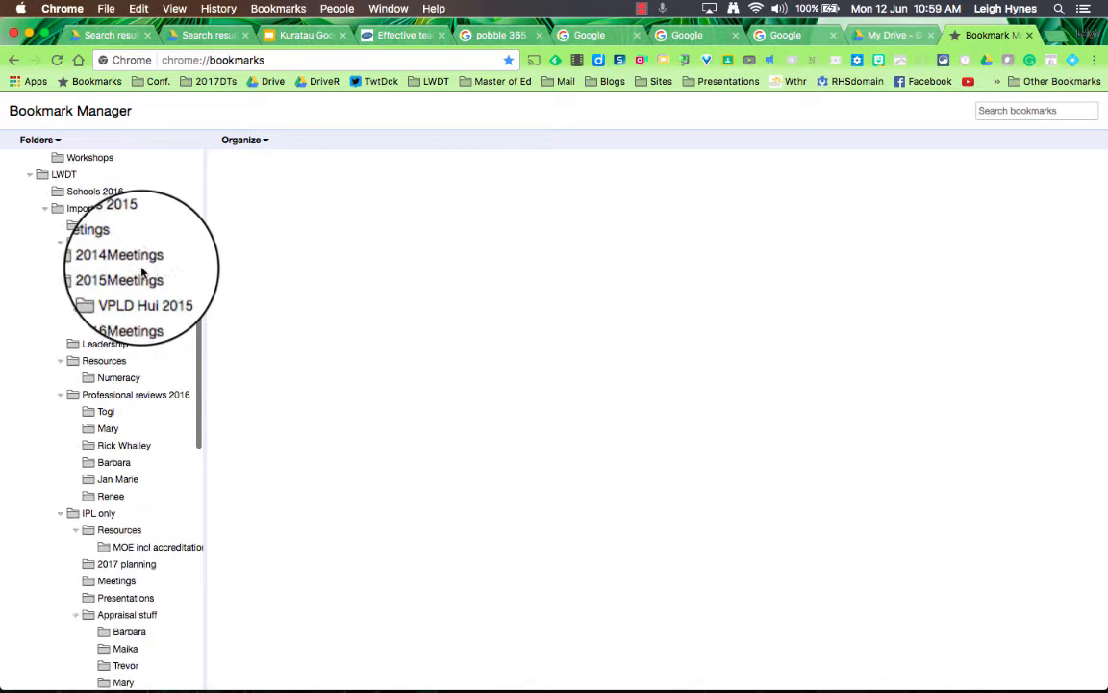
pyautogui.scroll(10, 123, 236)
pyautogui.click(65, 161)
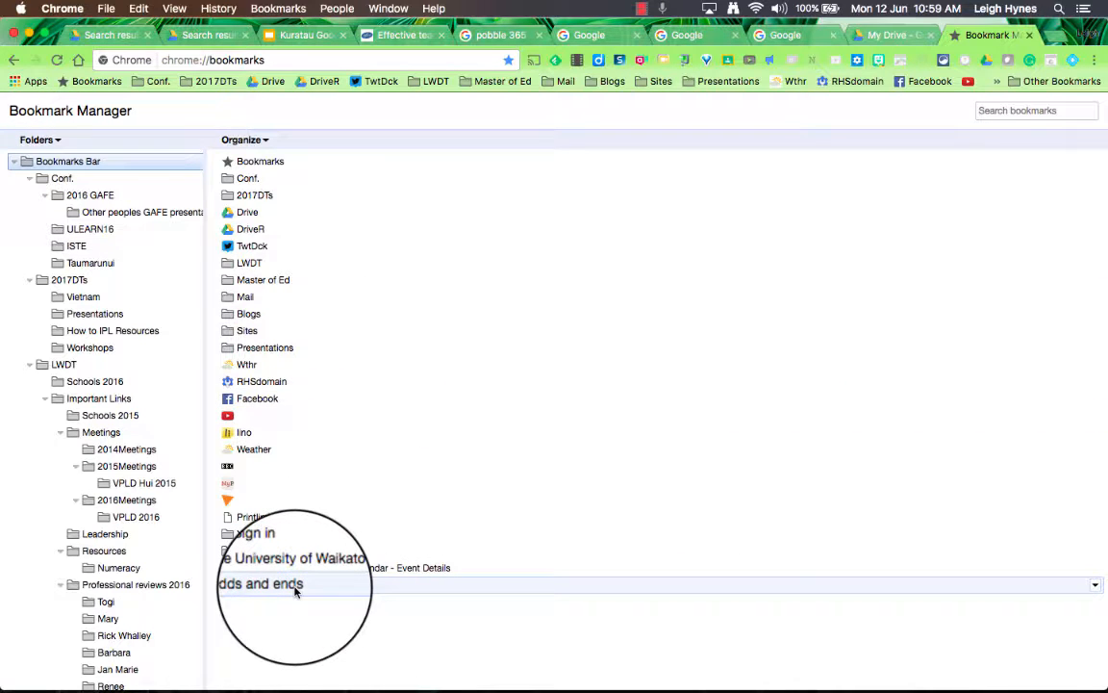
pyautogui.click(251, 500)
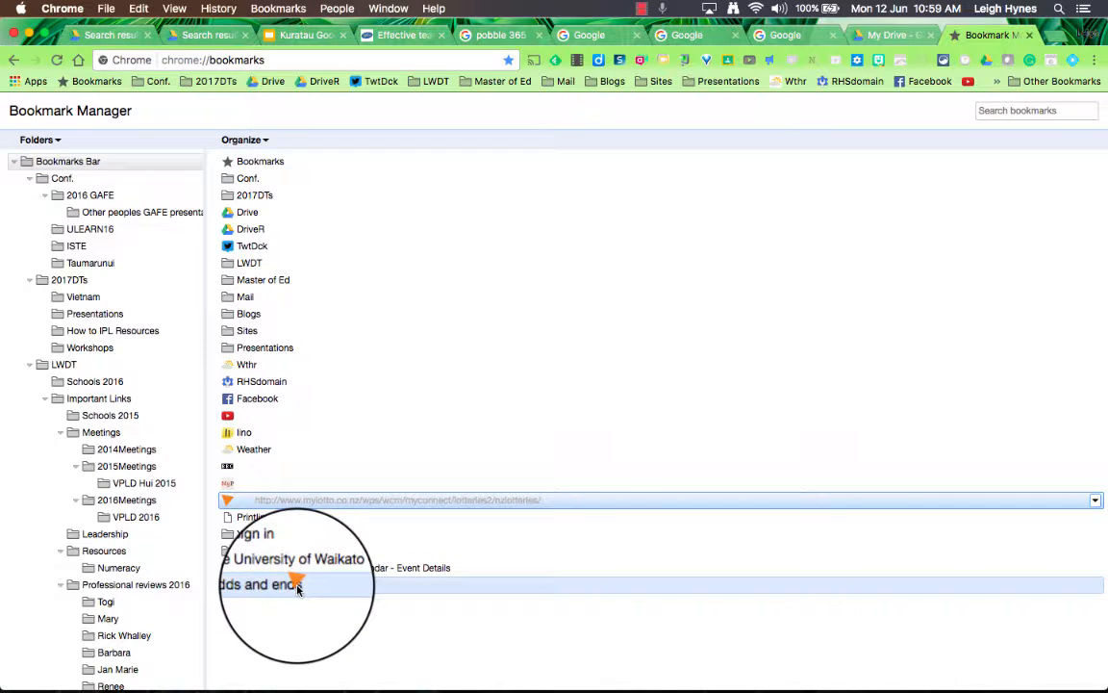
pyautogui.press('Delete')
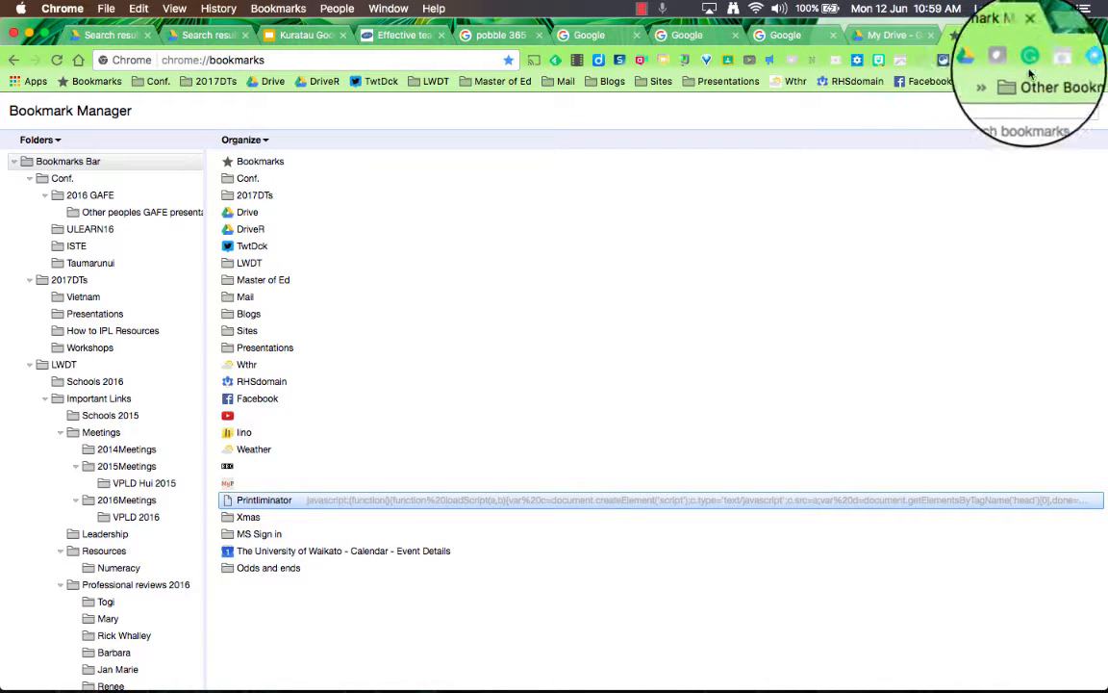
pyautogui.click(997, 85)
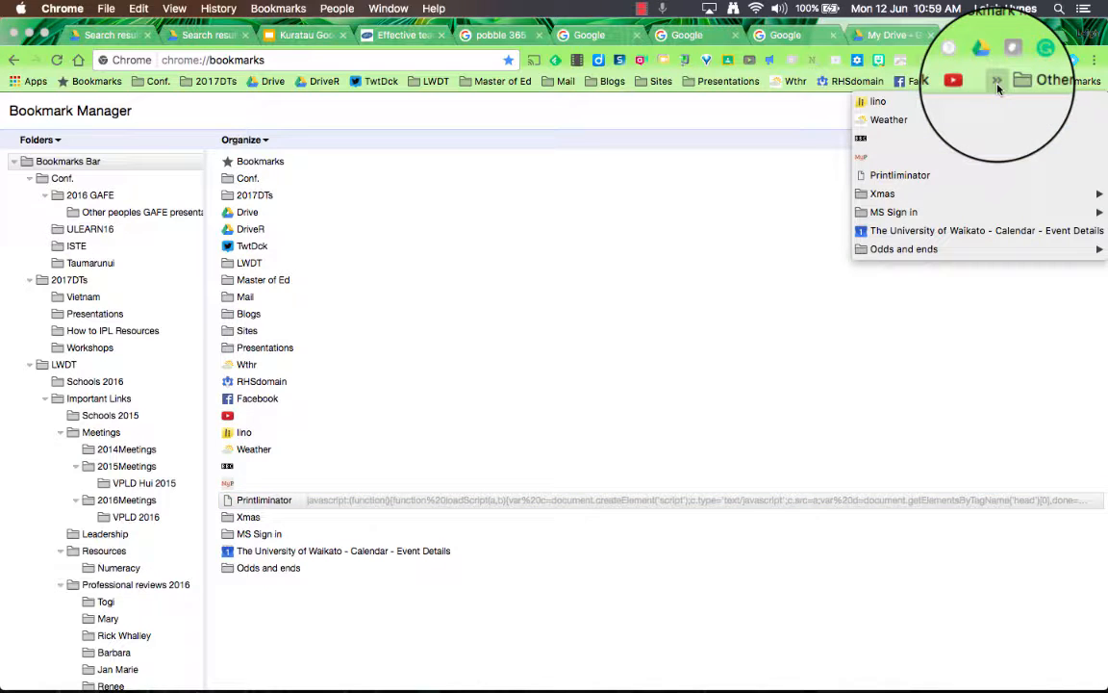
pyautogui.moveTo(919, 253)
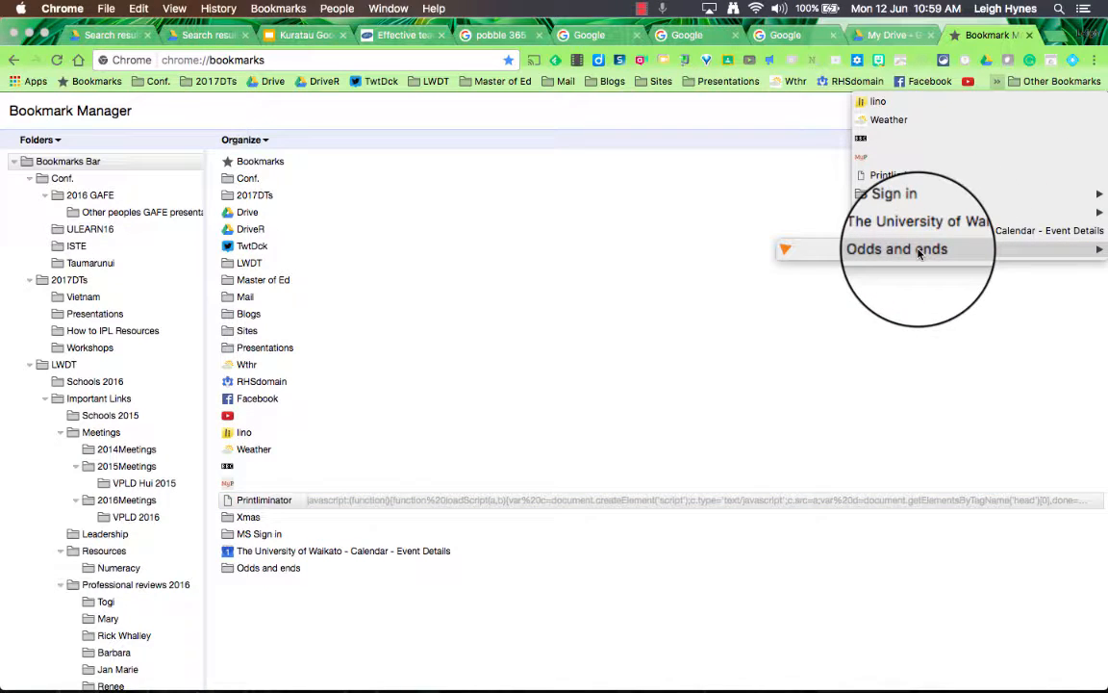
# - Rename the Master of Ed folder on the bookmarks bar as MED
pyautogui.click(927, 320)
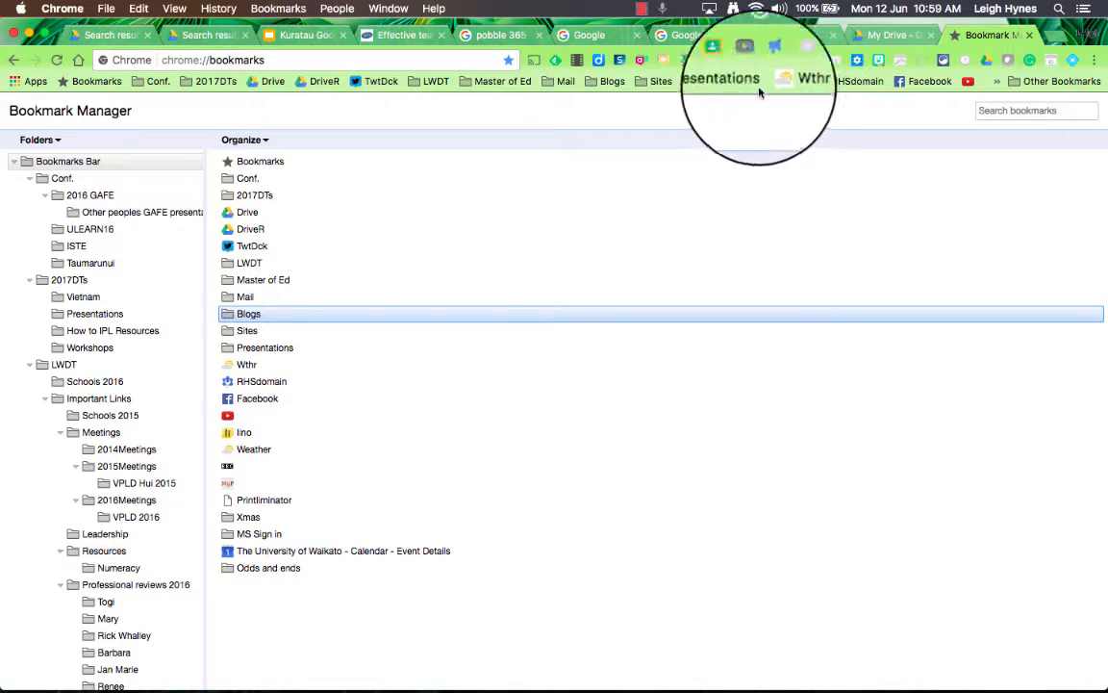
pyautogui.rightClick(510, 87)
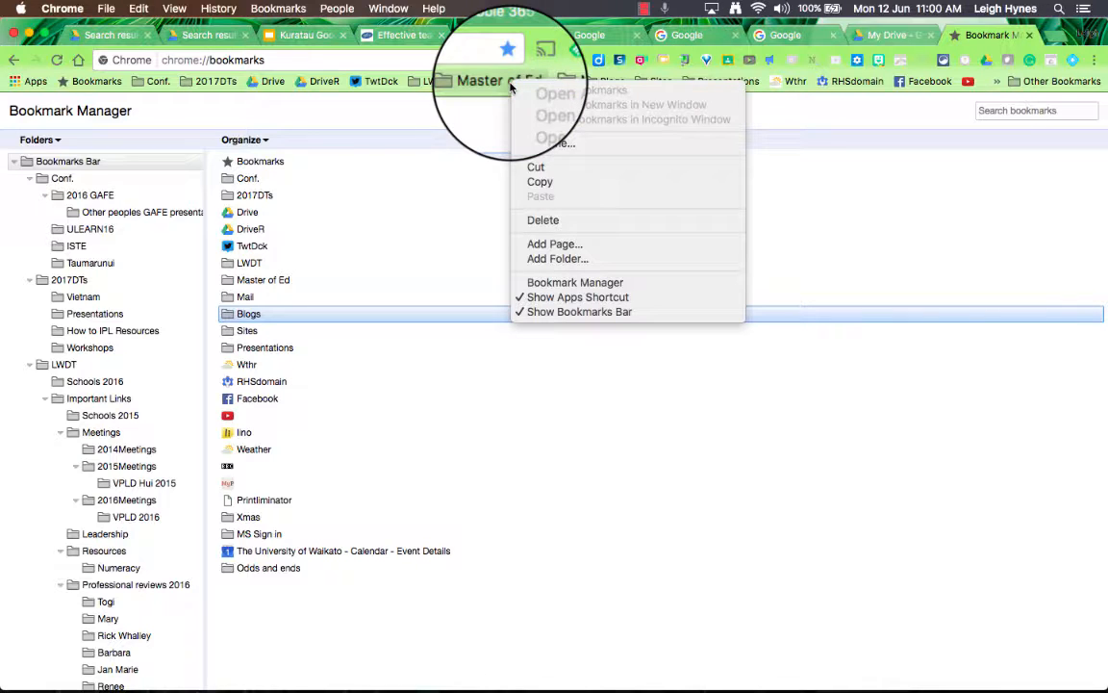
pyautogui.click(535, 143)
pyautogui.click(499, 116)
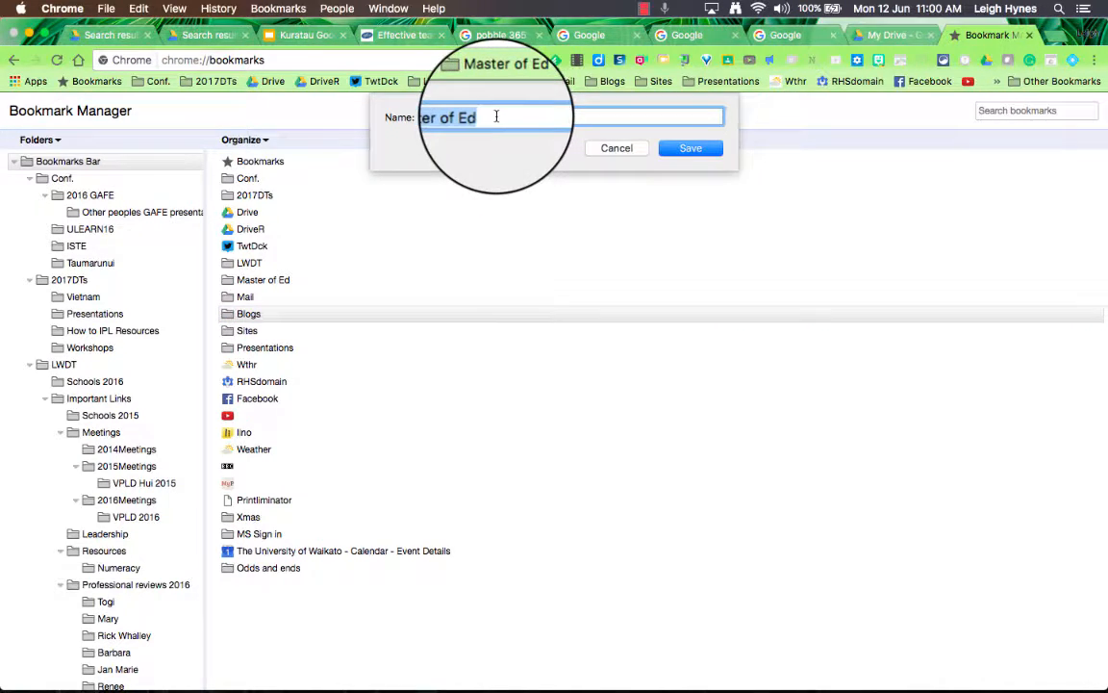
pyautogui.press('BackSpace')
pyautogui.press('BackSpace')
pyautogui.press('BackSpace')
pyautogui.press('BackSpace')
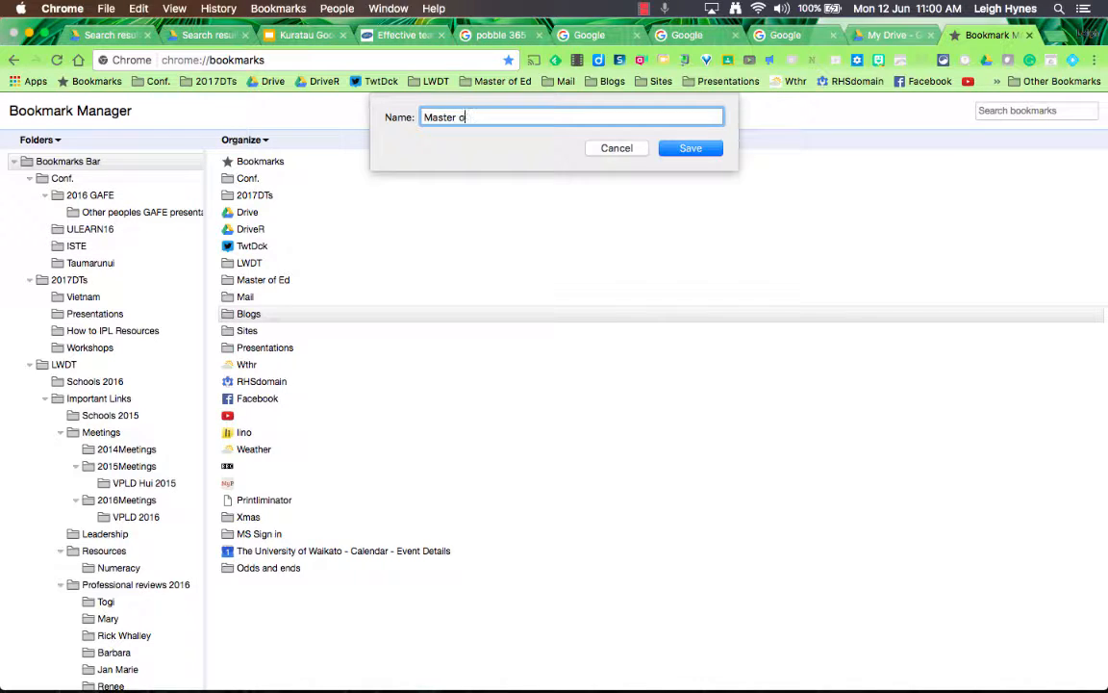
pyautogui.press('BackSpace')
pyautogui.press('BackSpace')
pyautogui.press('BackSpace')
pyautogui.press('BackSpace')
pyautogui.press('BackSpace')
pyautogui.write('ED')
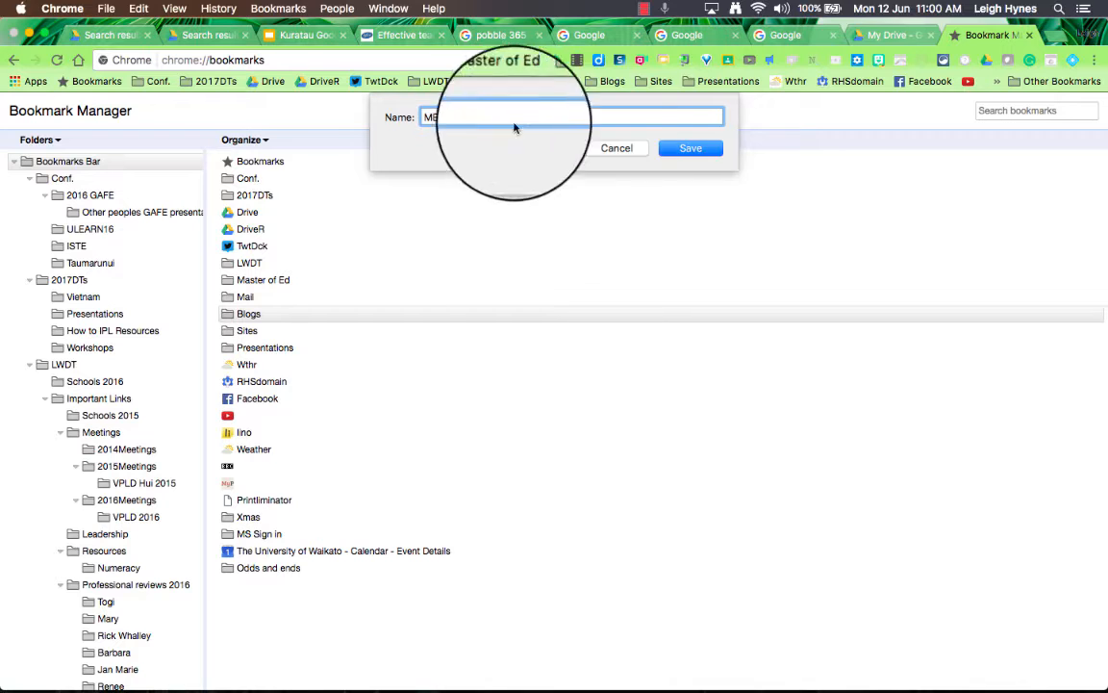
pyautogui.click(685, 148)
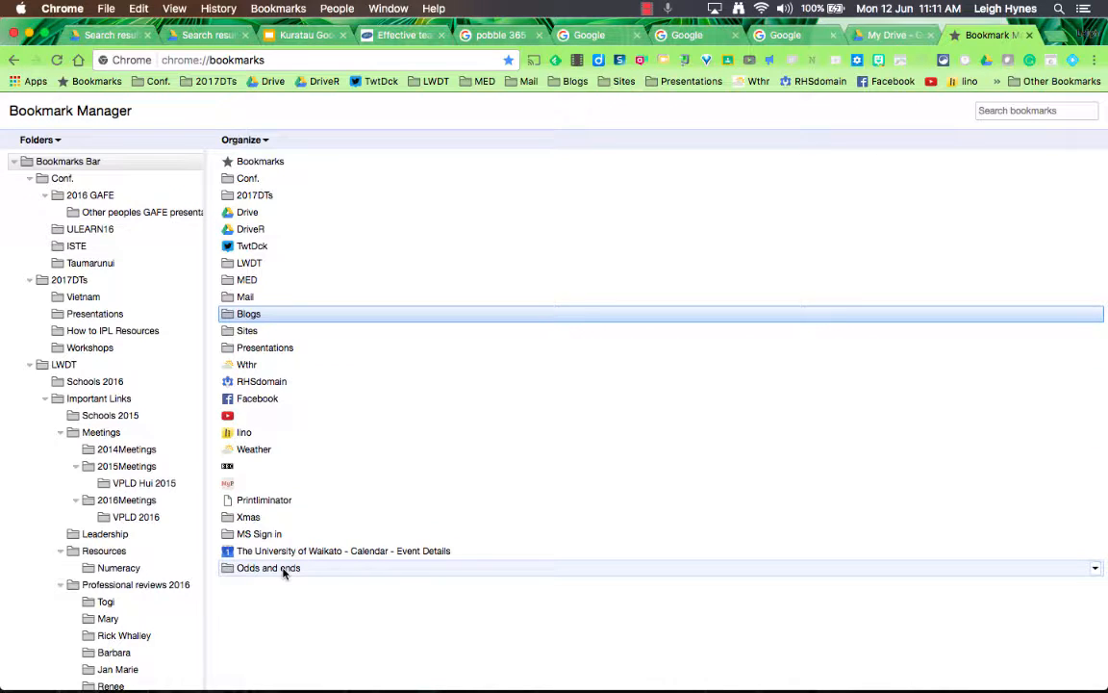
# - Move the Odds and ends folder between Presentations and Wthr in the Bookmarks Bar folder and rename it as Stuff
pyautogui.click(284, 571)
pyautogui.moveTo(284, 573); pyautogui.dragTo(262, 365)
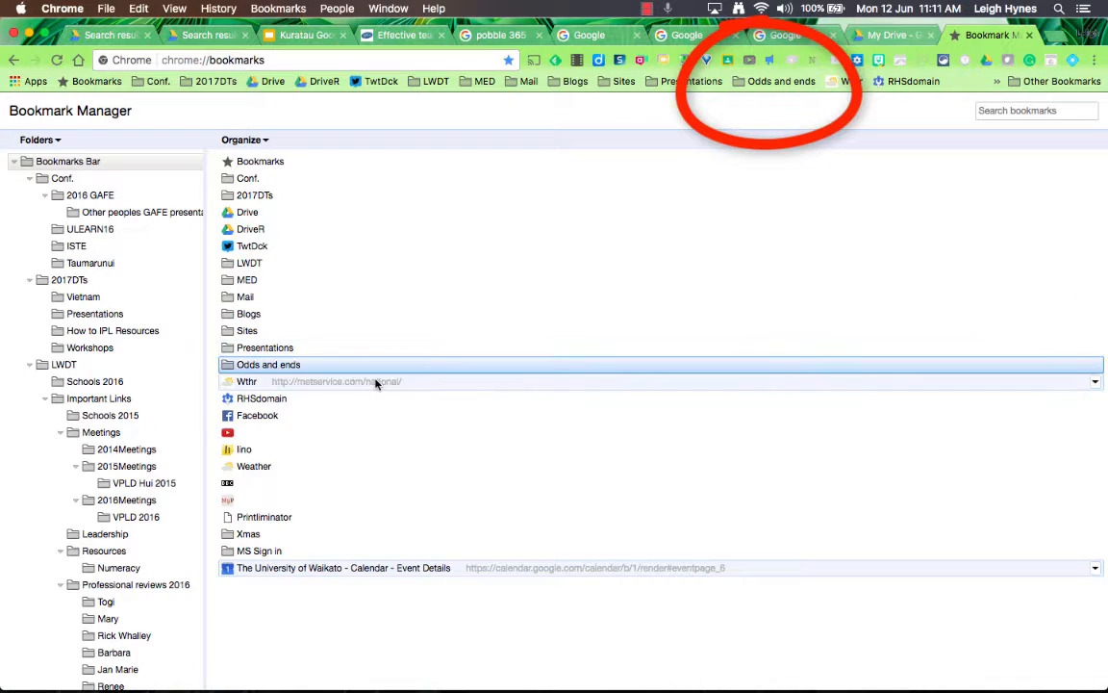
pyautogui.rightClick(303, 366)
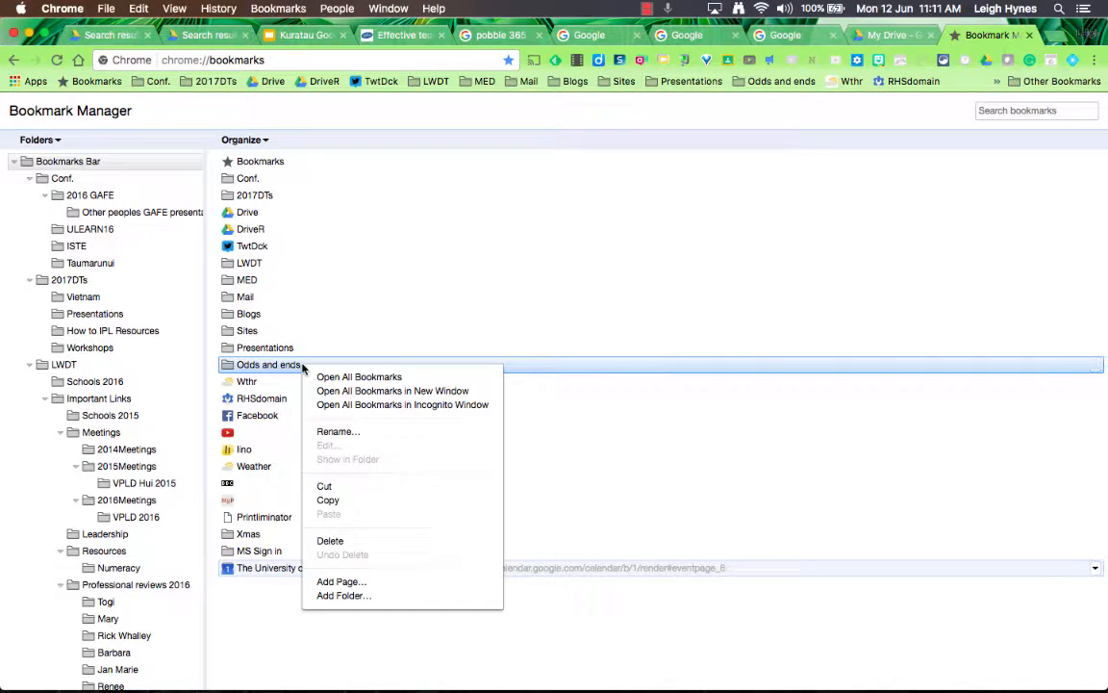
pyautogui.click(327, 431)
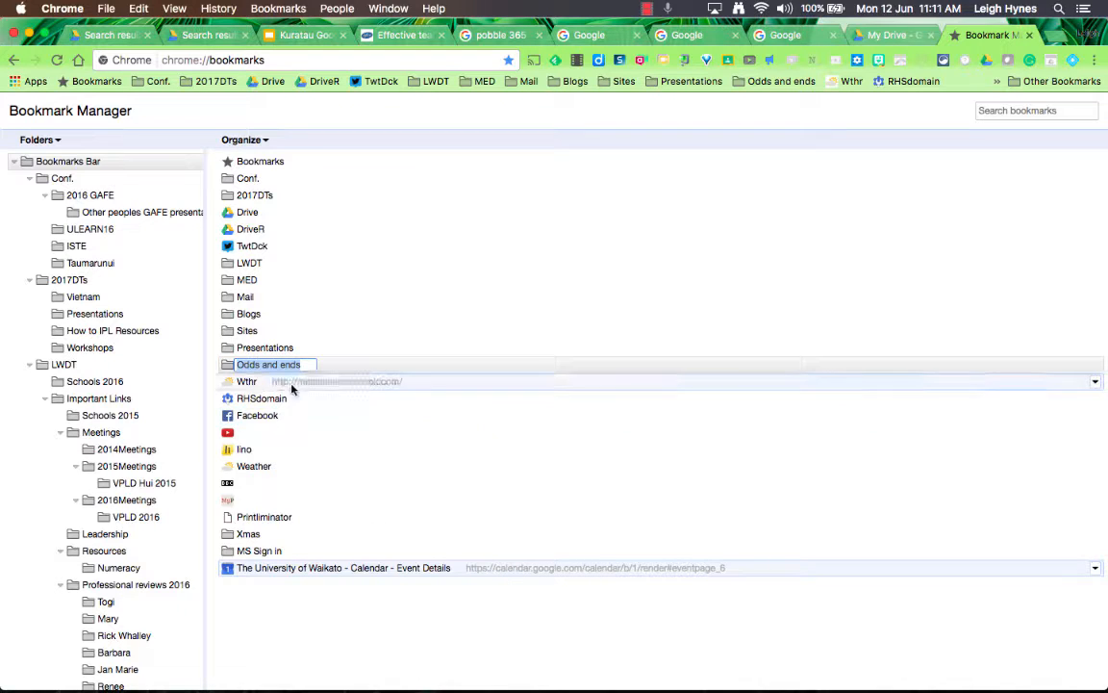
pyautogui.click(304, 366)
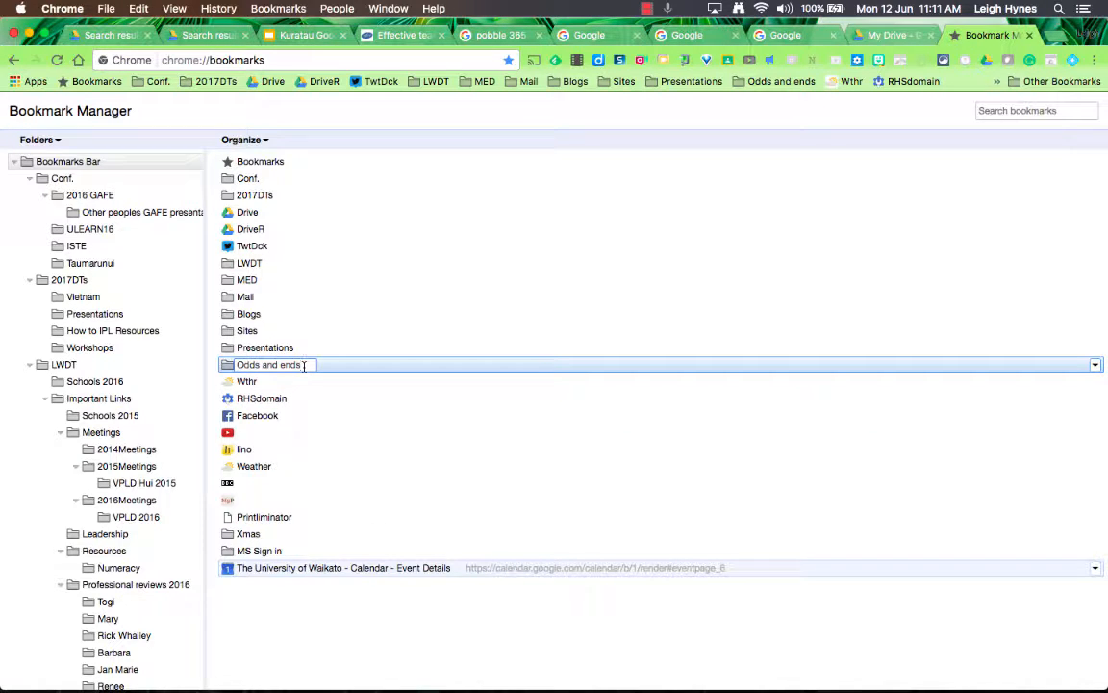
pyautogui.press('BackSpace')
pyautogui.press('BackSpace')
pyautogui.press('BackSpace')
pyautogui.press('BackSpace')
pyautogui.press('BackSpace')
pyautogui.press('BackSpace')
pyautogui.press('BackSpace')
pyautogui.write('Si')
pyautogui.press('Return')
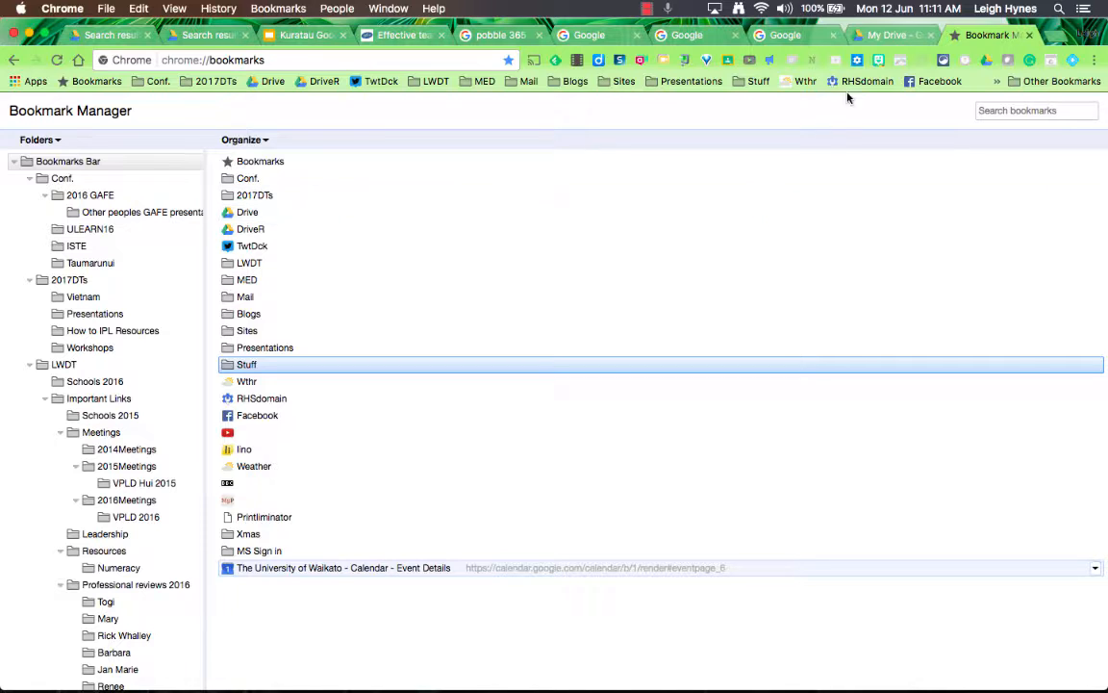
# - Close the Bookmark Manager and open the Pobble 365 site from the pobble 365 Google search results
pyautogui.click(1028, 35)
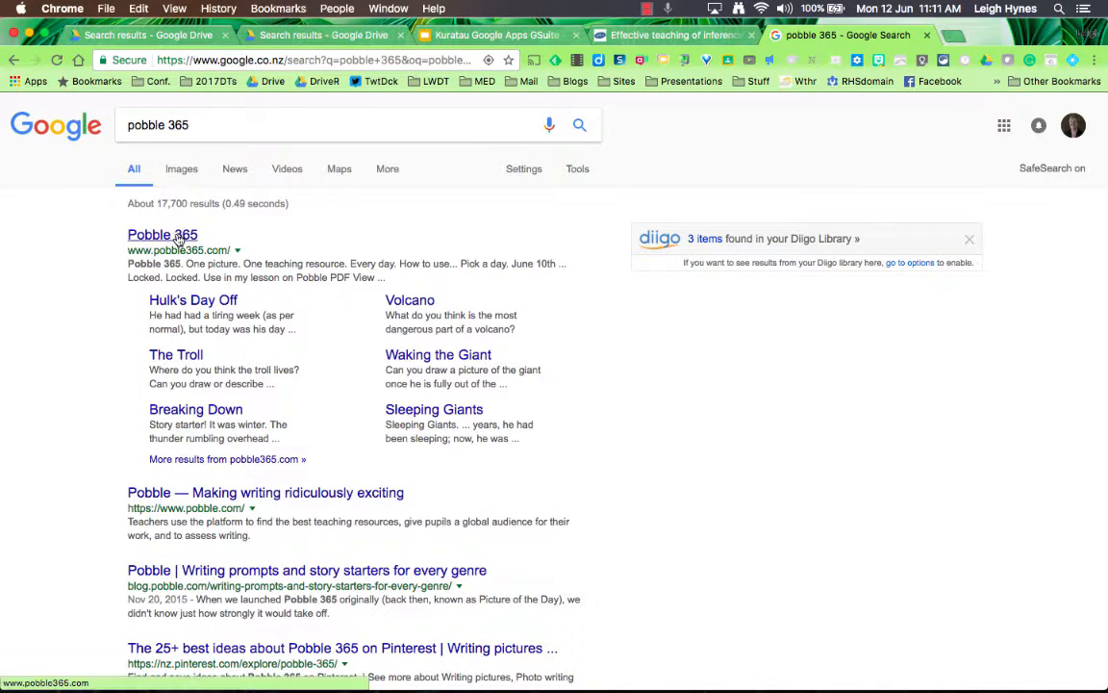
pyautogui.click(178, 239)
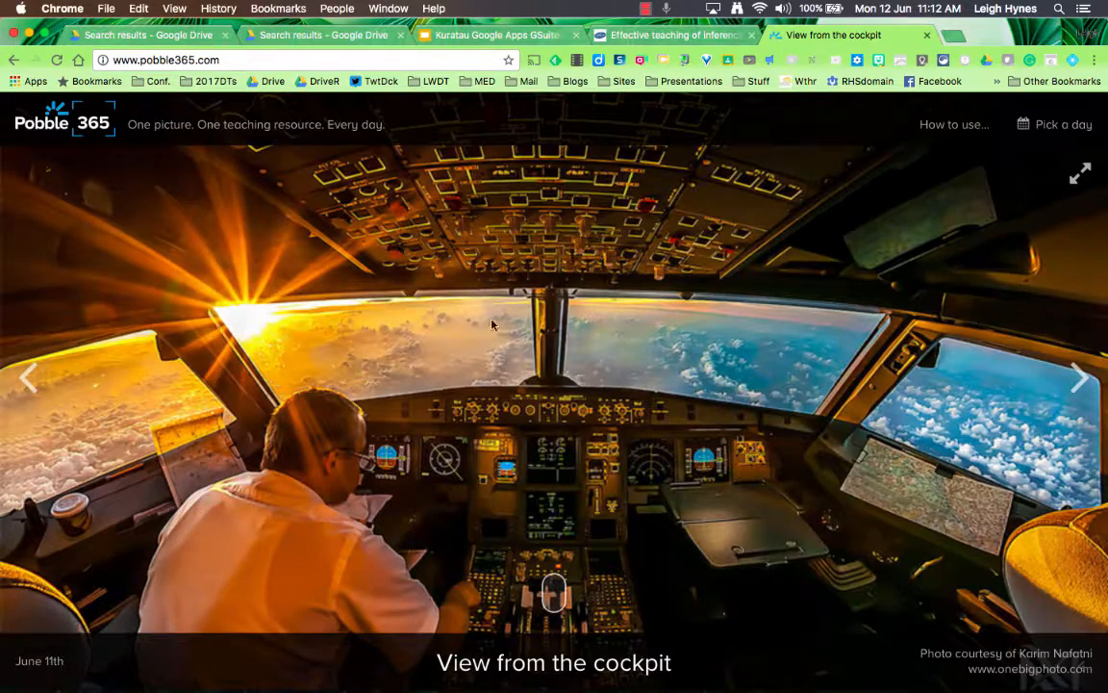
pyautogui.scroll(-5, 561, 347)
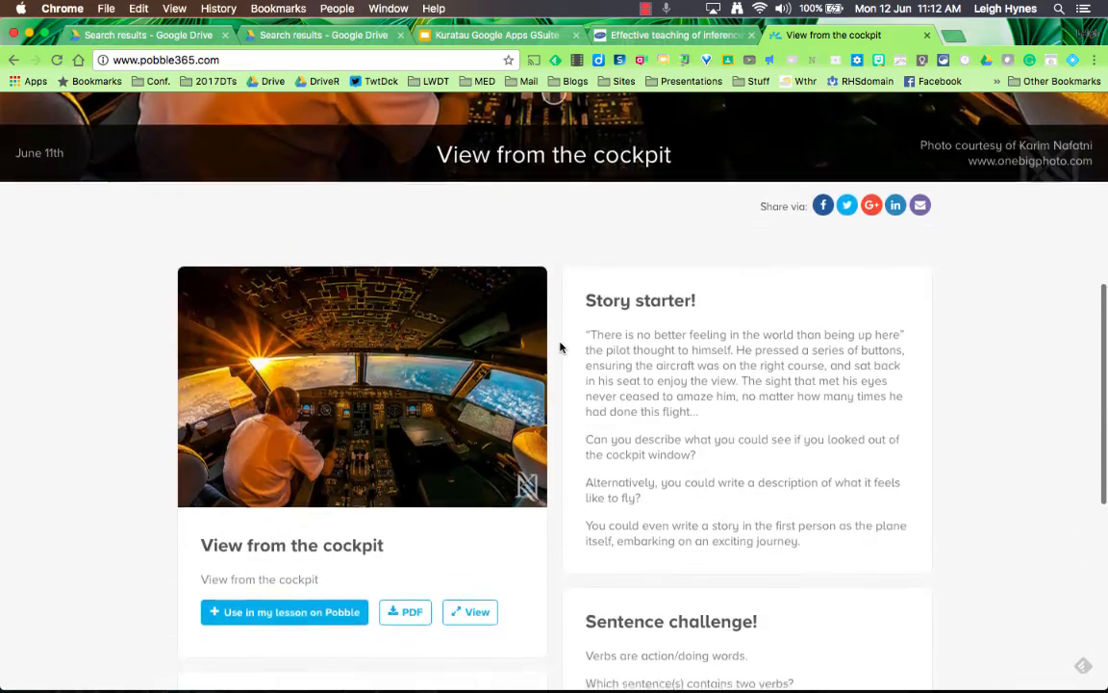
pyautogui.scroll(5, 539, 327)
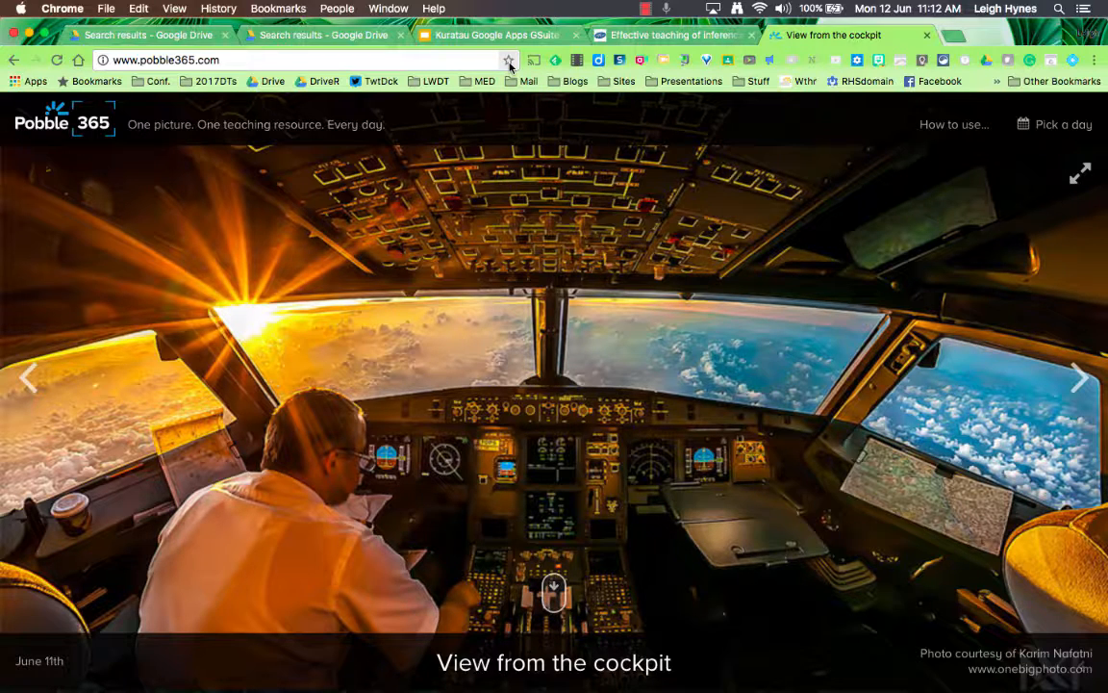
# - Bookmark the Pobble 365 page in the Stuff folder and check that folder on the bookmarks bar
pyautogui.click(509, 62)
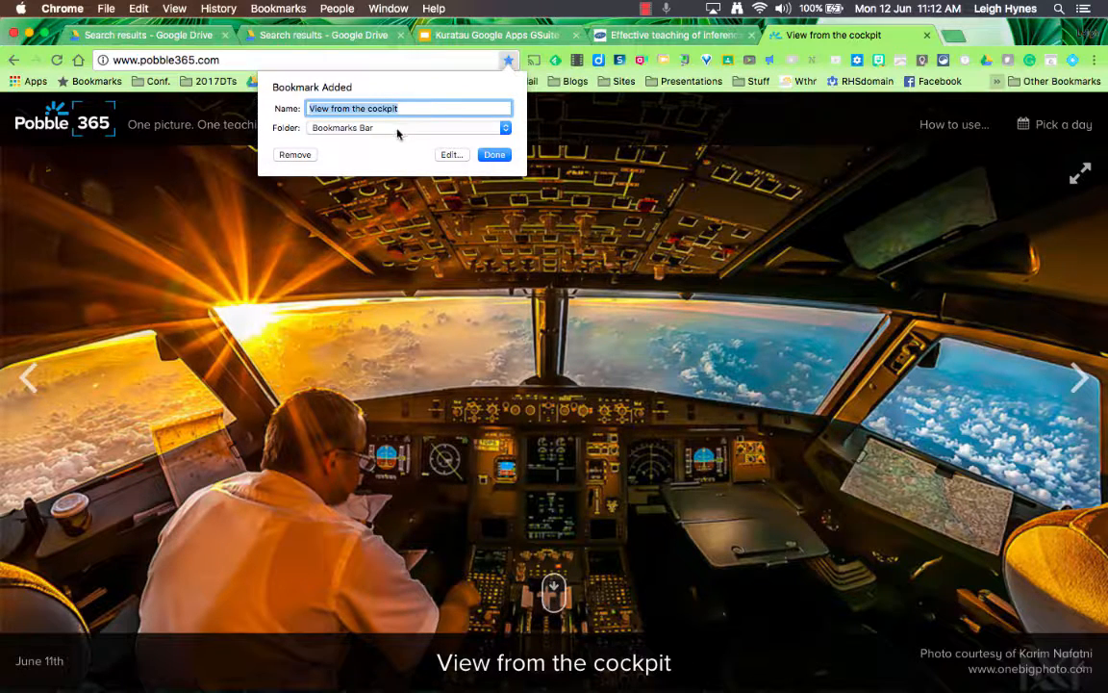
pyautogui.click(509, 128)
pyautogui.click(382, 618)
pyautogui.click(495, 155)
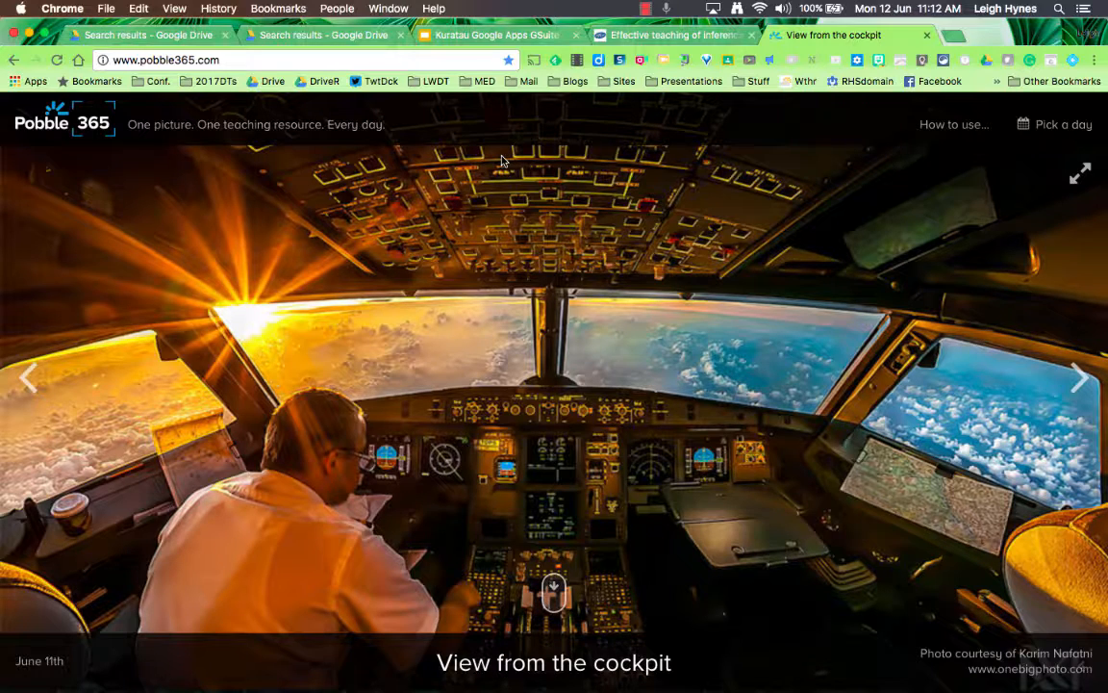
pyautogui.click(756, 85)
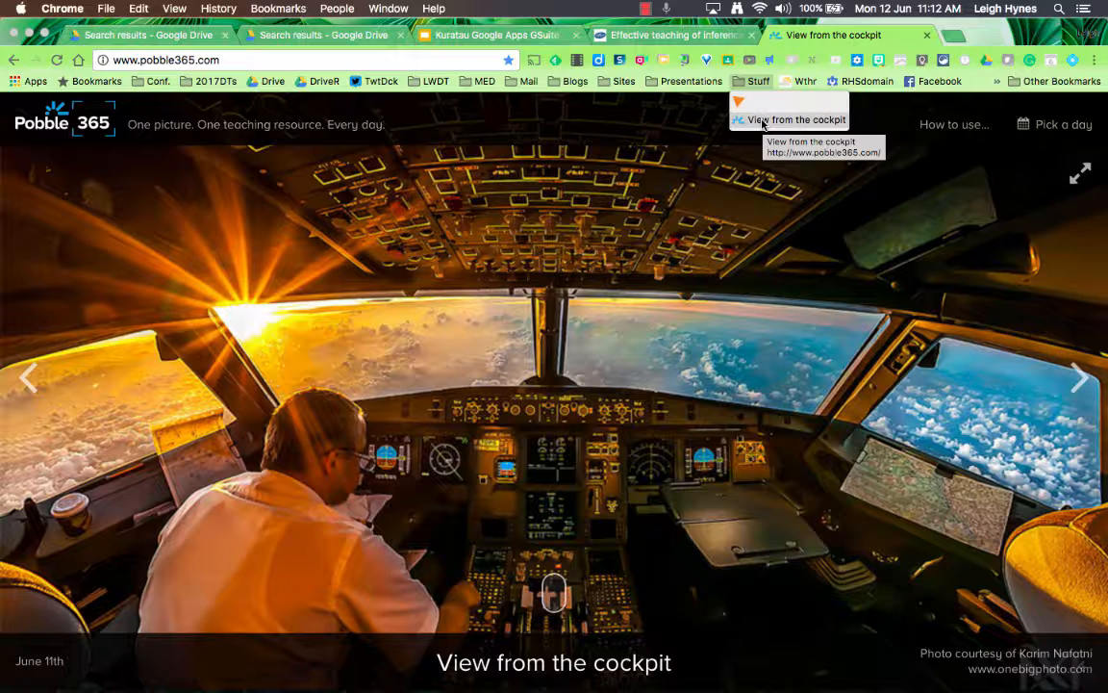
# - Close the Pobble 365 page and rename its View from the cockpit bookmark in the Stuff folder as Pobble365
pyautogui.click(927, 35)
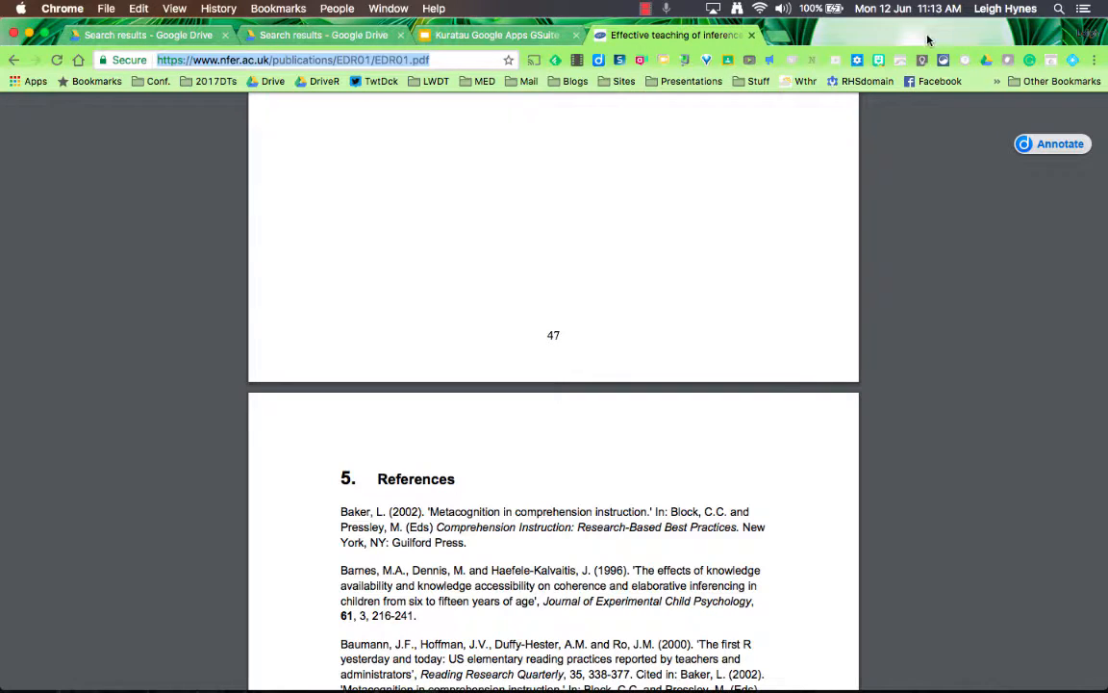
pyautogui.click(759, 83)
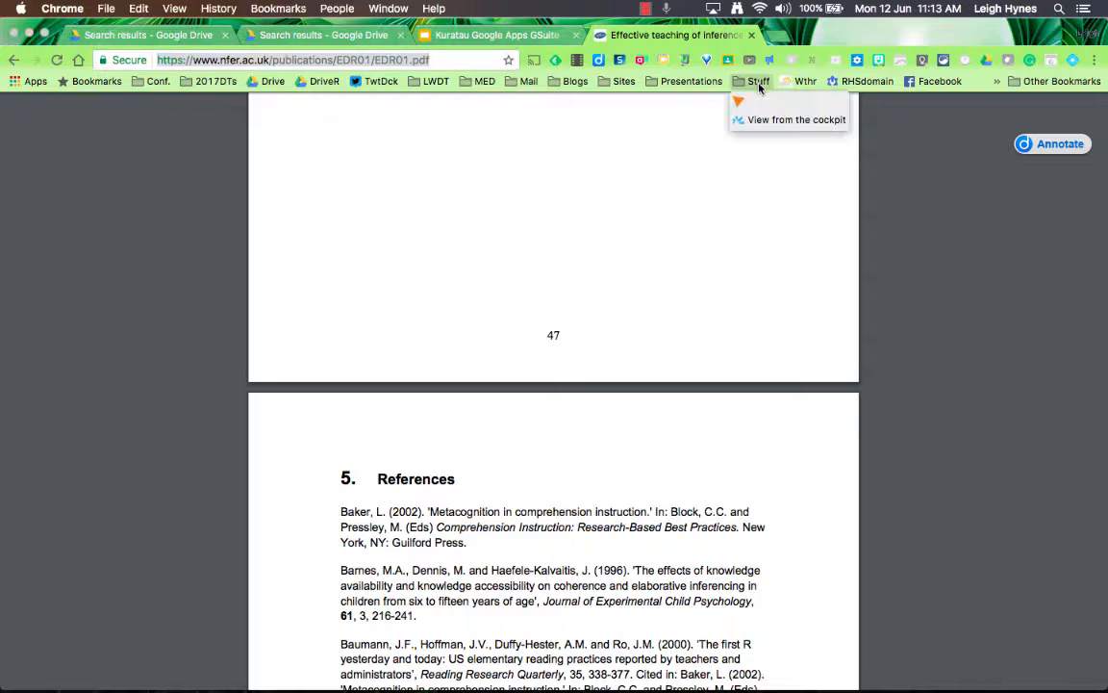
pyautogui.rightClick(771, 122)
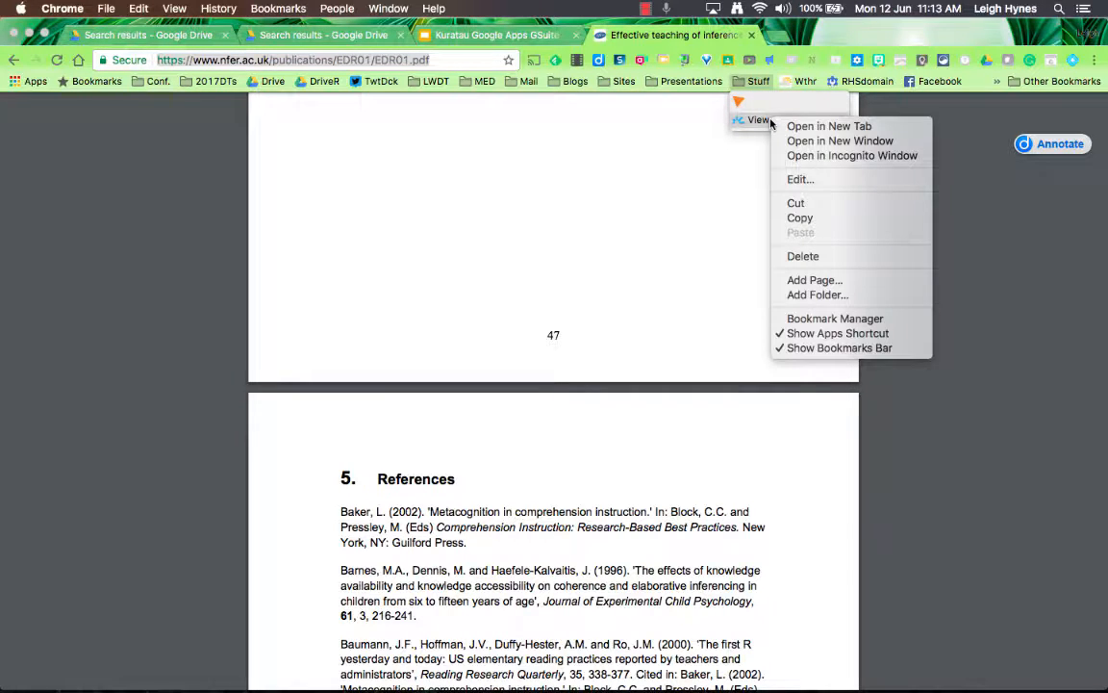
pyautogui.click(799, 183)
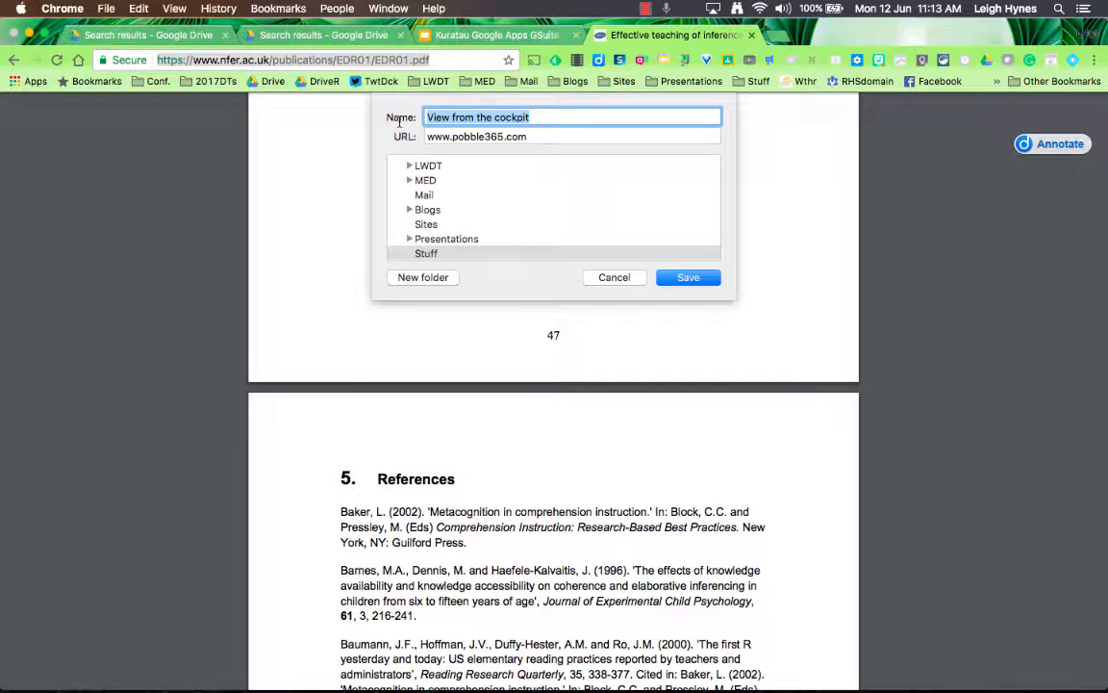
pyautogui.write('Pobble')
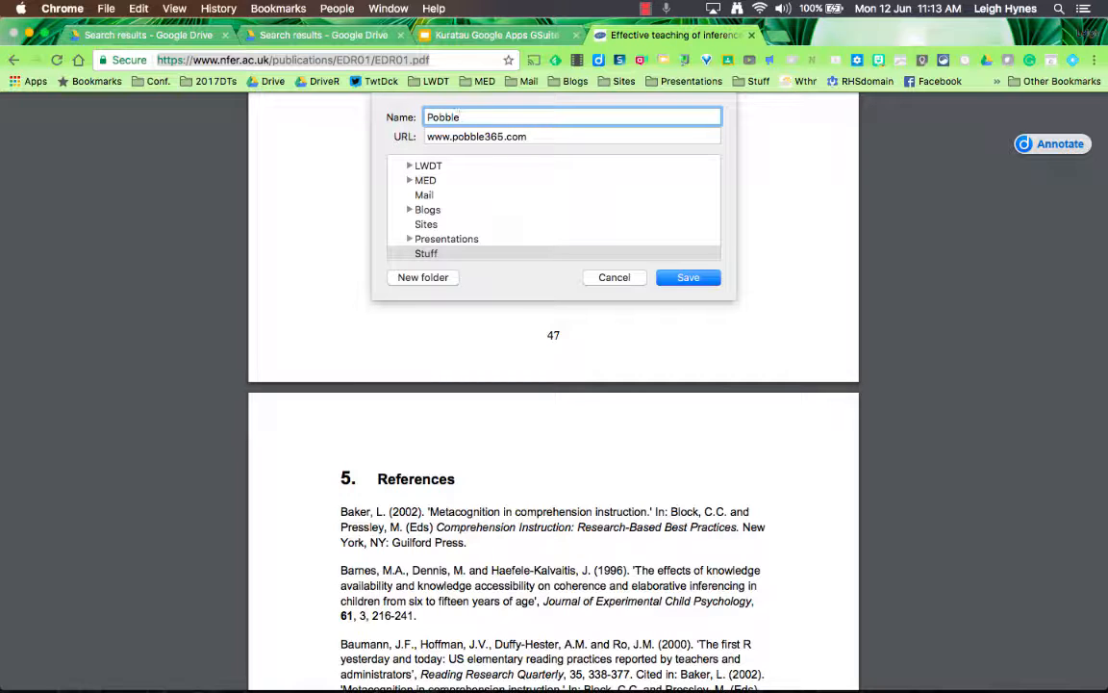
pyautogui.write('365')
pyautogui.click(684, 277)
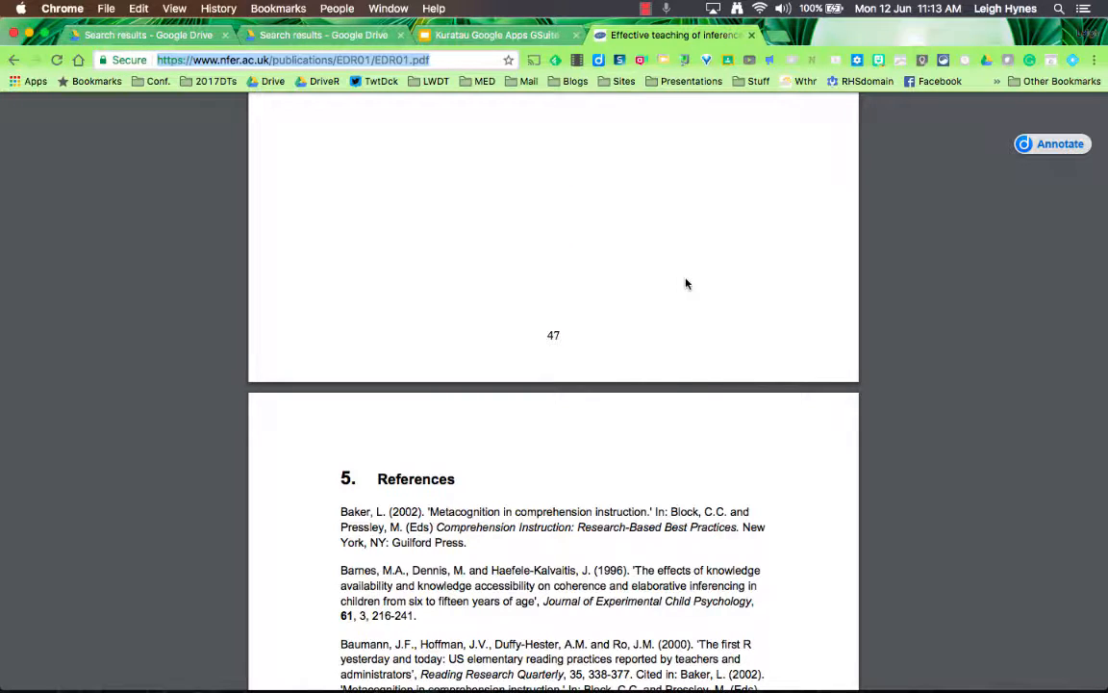
pyautogui.click(756, 85)
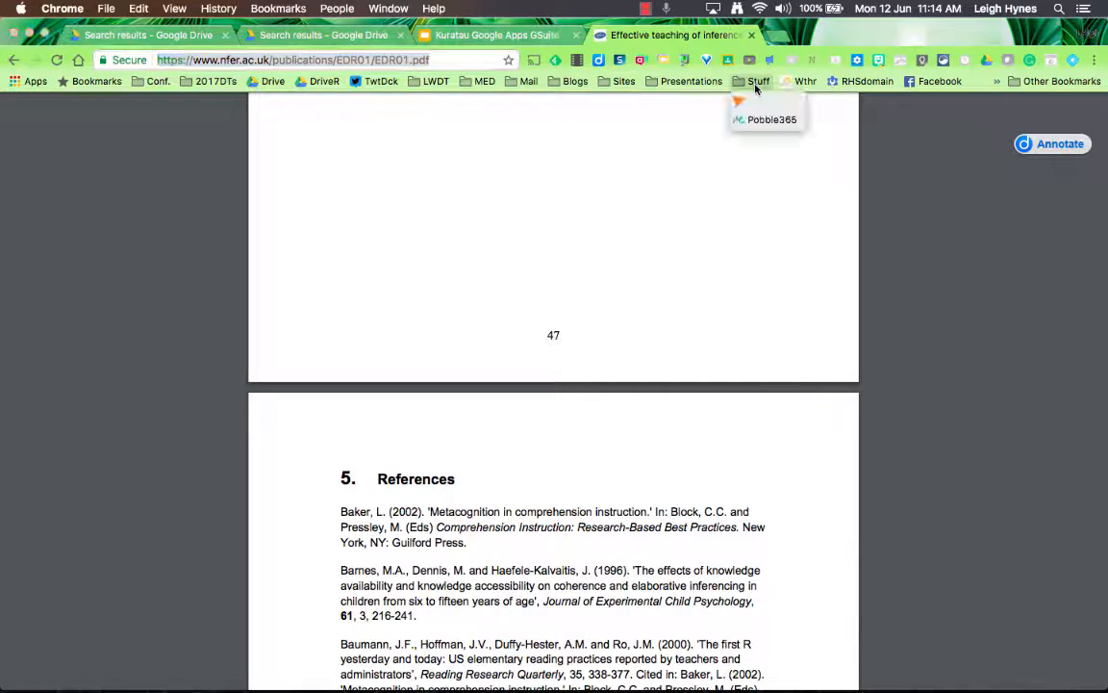